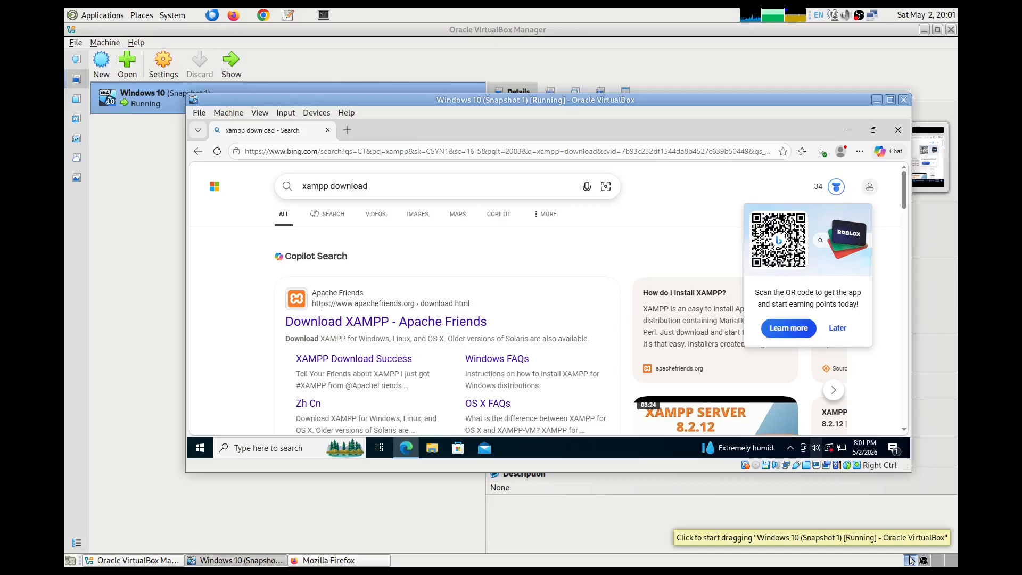
- Open the Apache Friends XAMPP download page and show the downloaded 8.2.12 installer in its folder
left_click(409, 322)
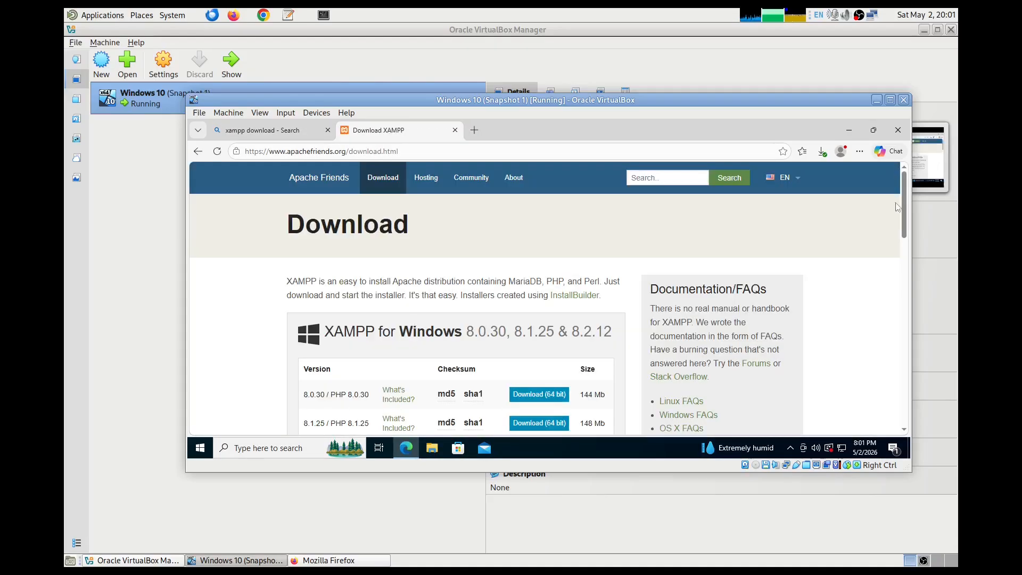
scroll(905, 210, "down", 3)
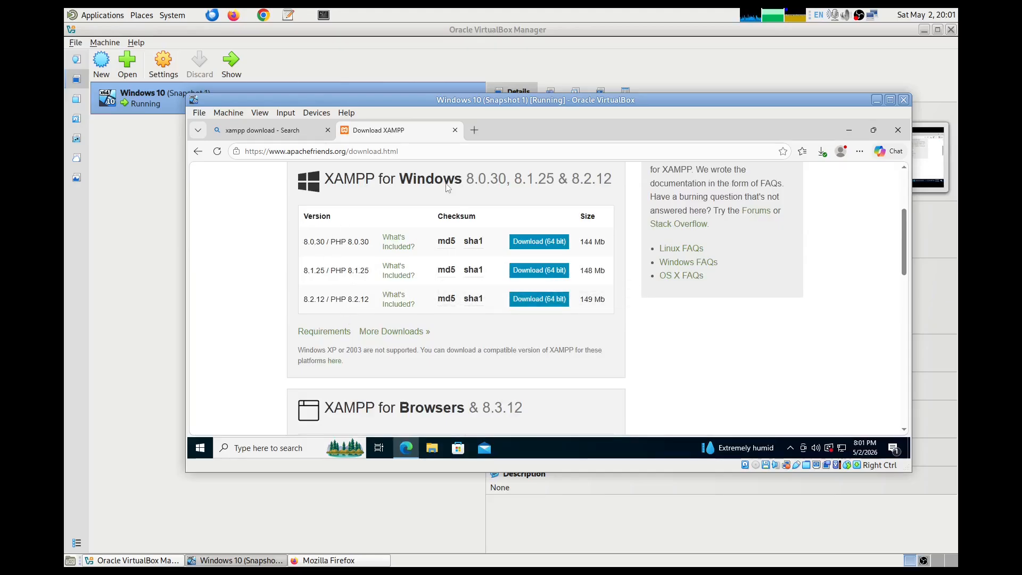
mouse_move(902, 240)
left_mouse_down()
mouse_move(912, 314)
mouse_move(915, 234)
left_mouse_up()
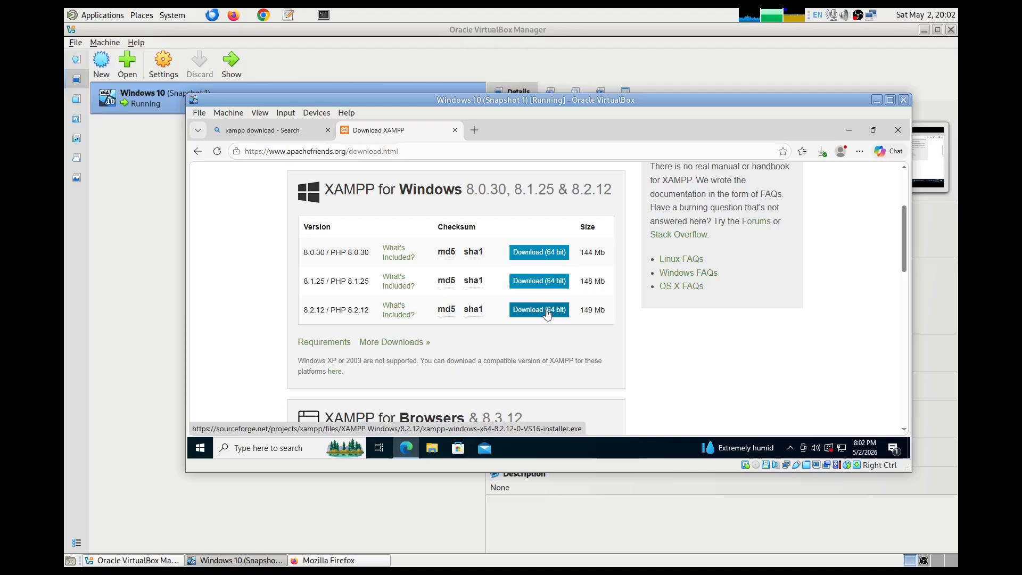
left_click(821, 151)
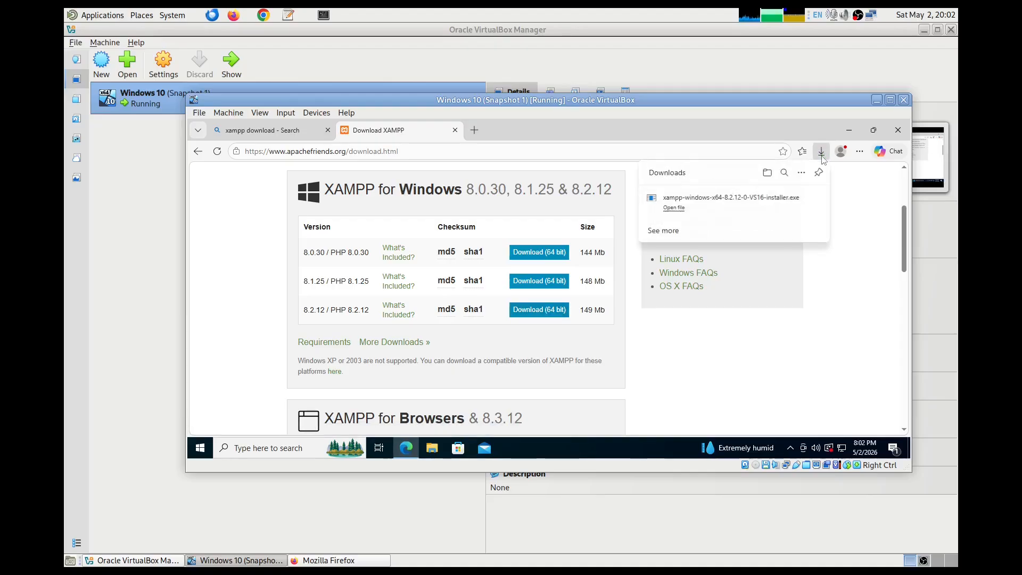
left_click(803, 197)
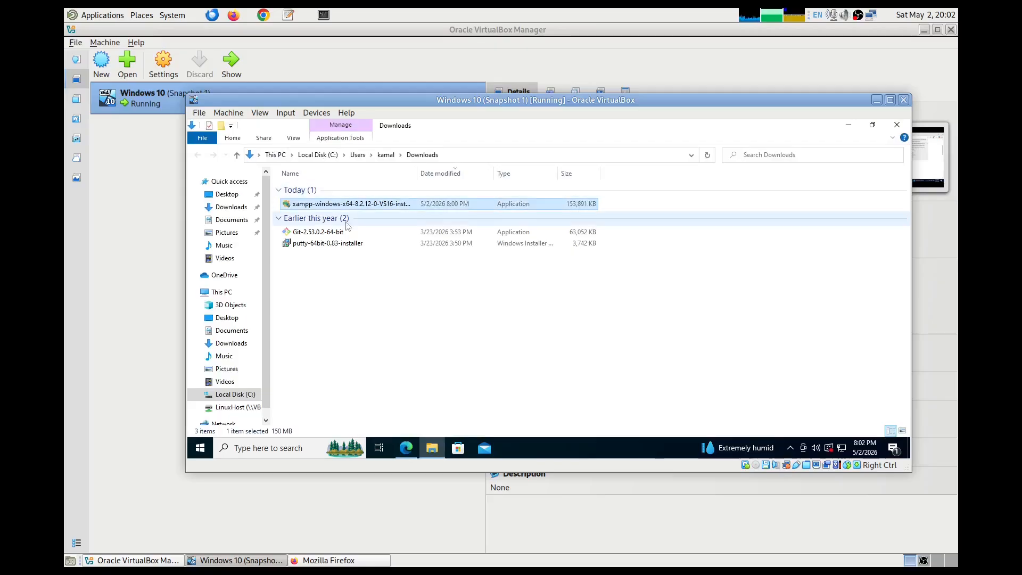
- Run the XAMPP installer, approving User Account Control and dismissing the UAC restriction warning
double_click(375, 204)
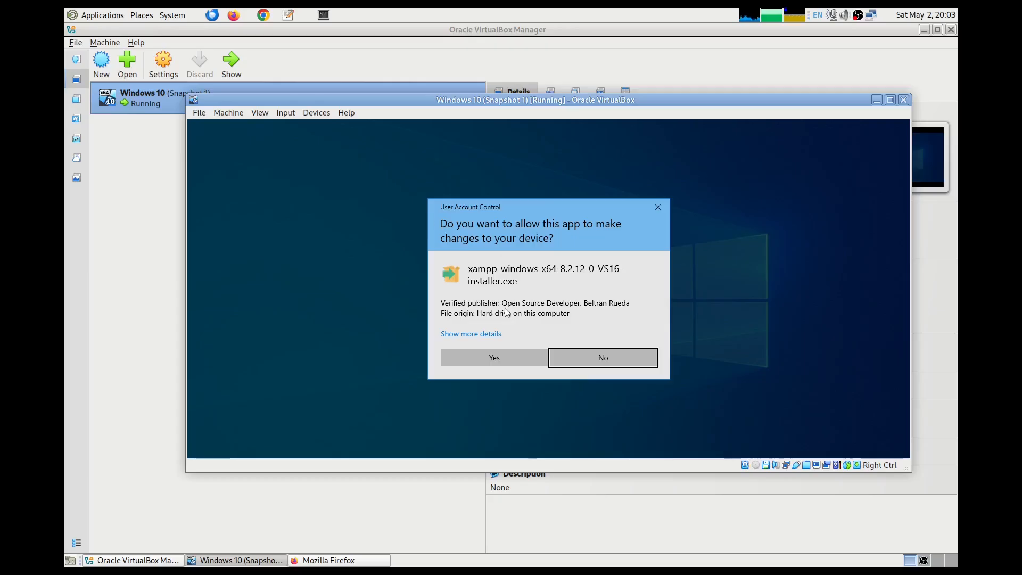
left_click(514, 356)
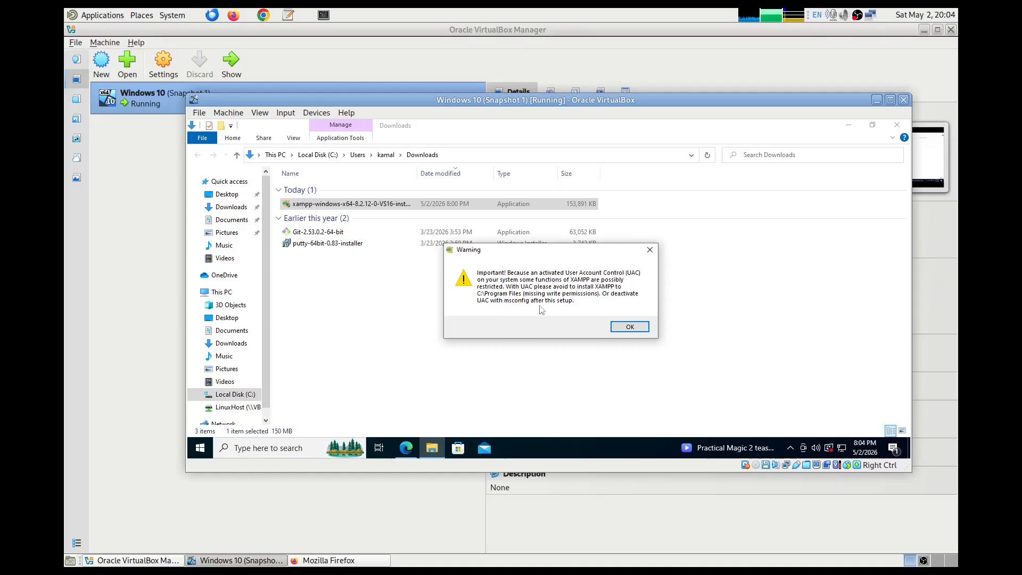
left_click(630, 327)
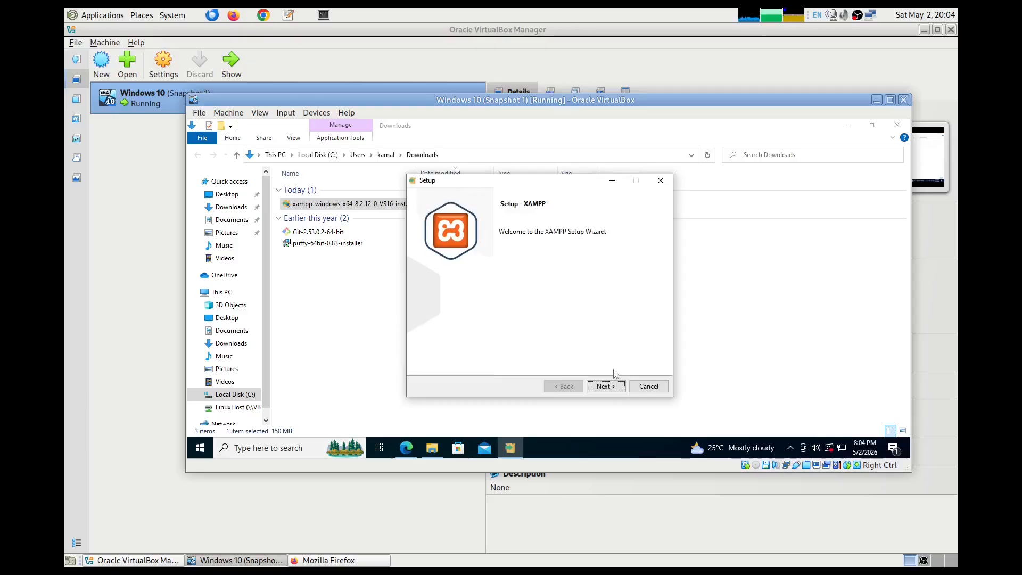
- Deselect FileZilla, Mercury, Tomcat, Perl, Webalizer and Fake Sendmail, keeping MySQL and phpMyAdmin
left_click(615, 386)
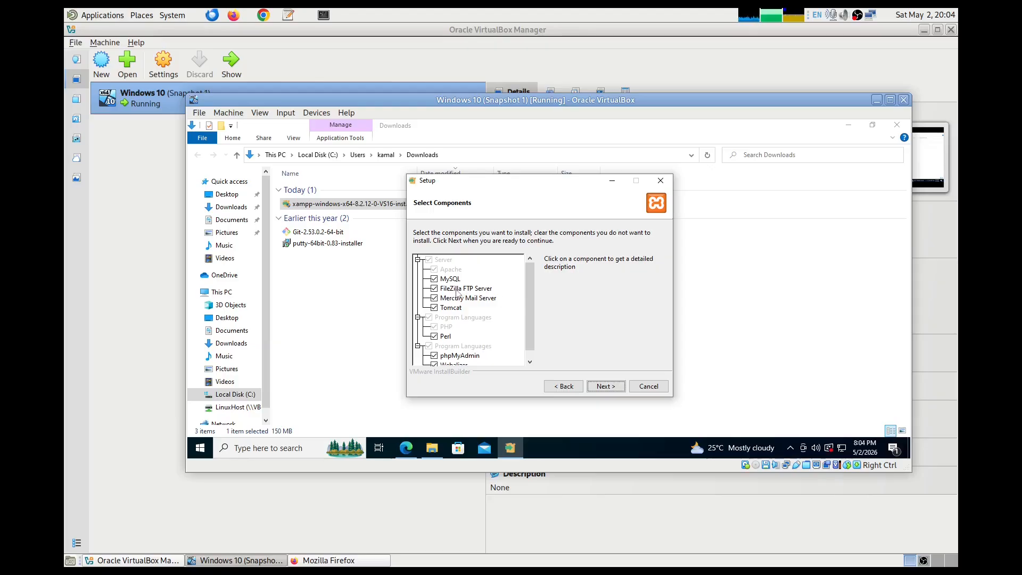
left_click(434, 288)
left_click(434, 298)
left_click(434, 307)
left_click_drag(530, 275, 528, 304)
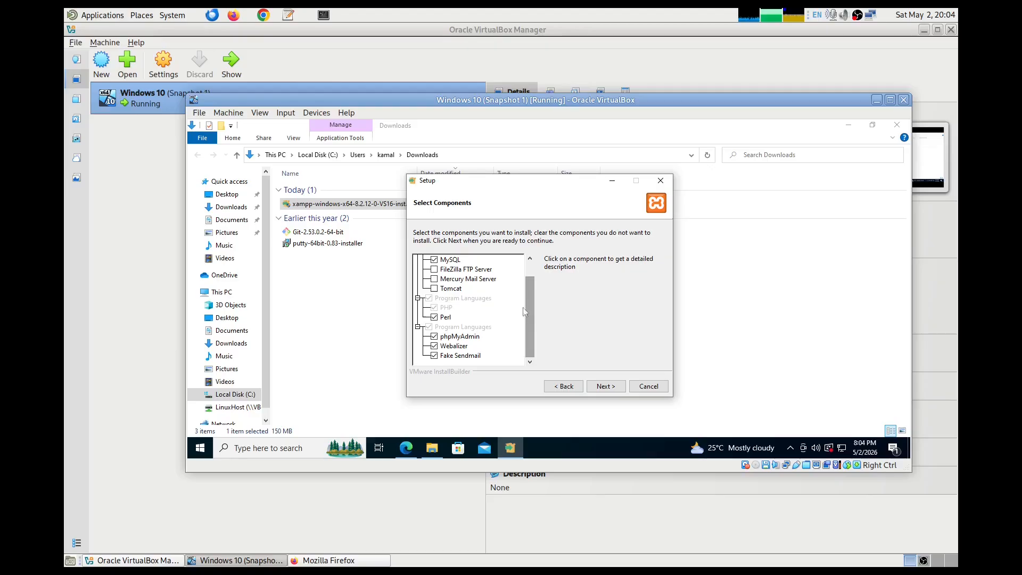
left_click(434, 318)
left_click(434, 346)
left_click(434, 355)
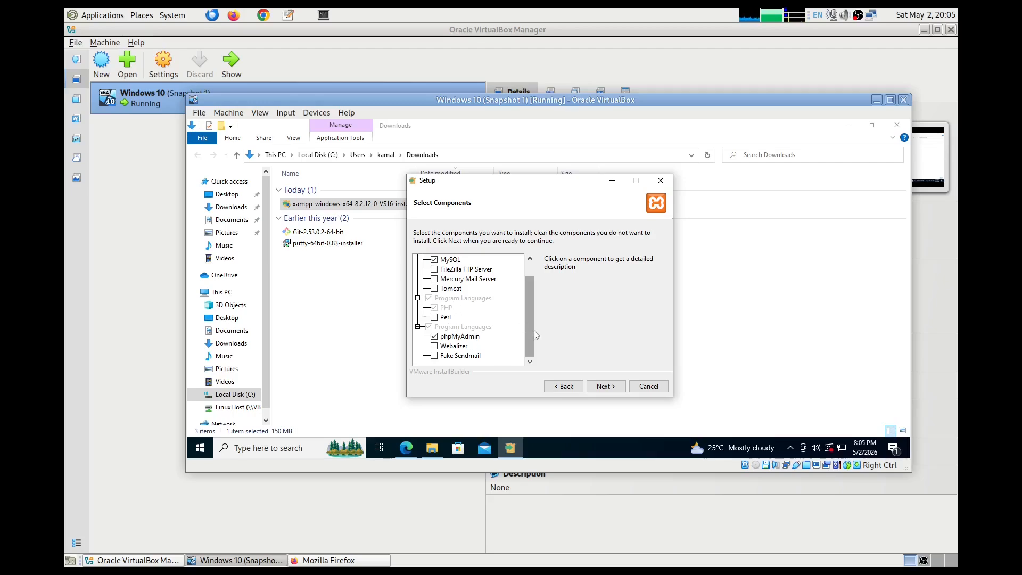
scroll(531, 314, "up", 1)
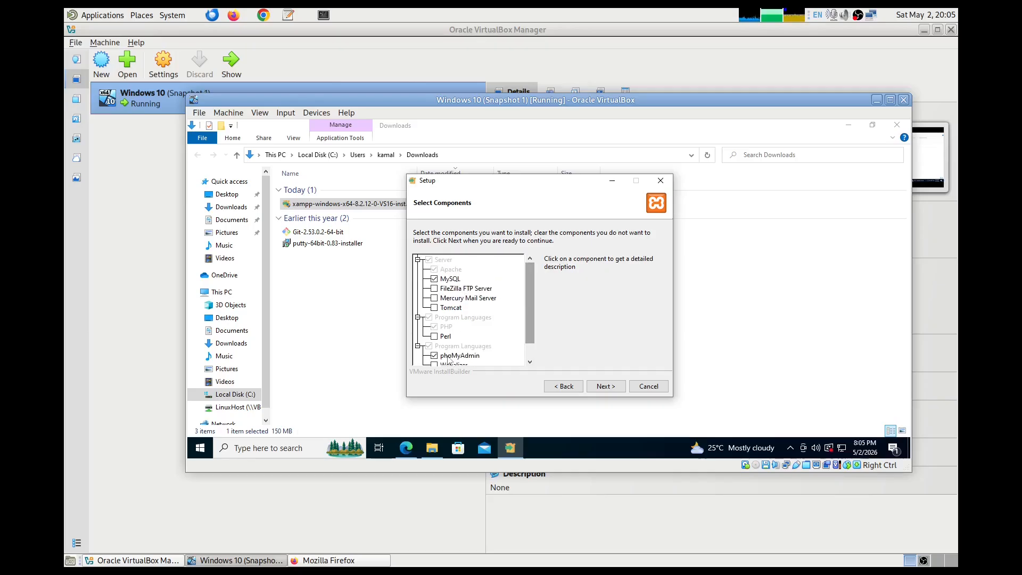
left_click(603, 386)
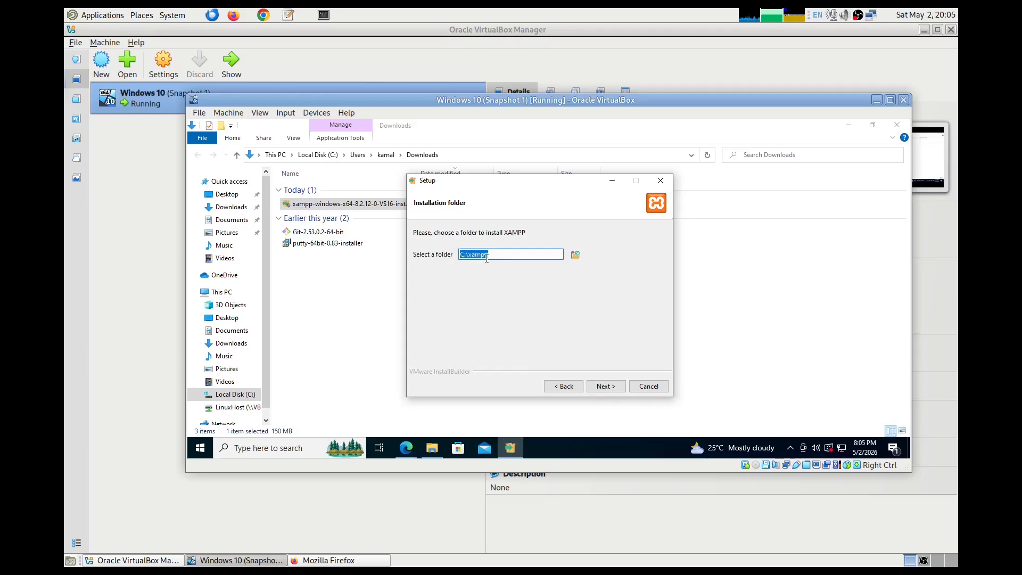
- Install XAMPP into C:\xampp with English as the Control Panel language
left_click(614, 387)
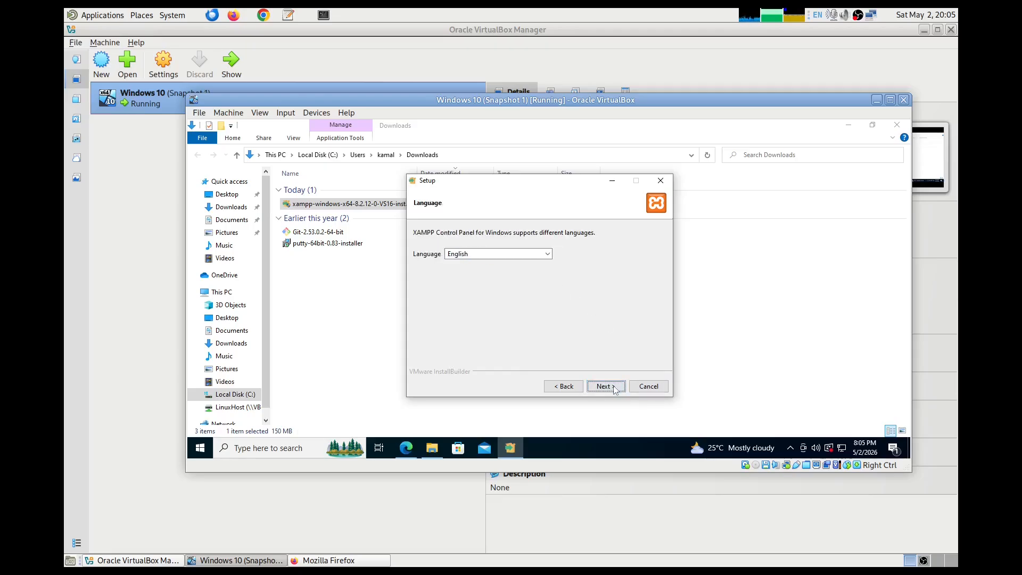
left_click(613, 387)
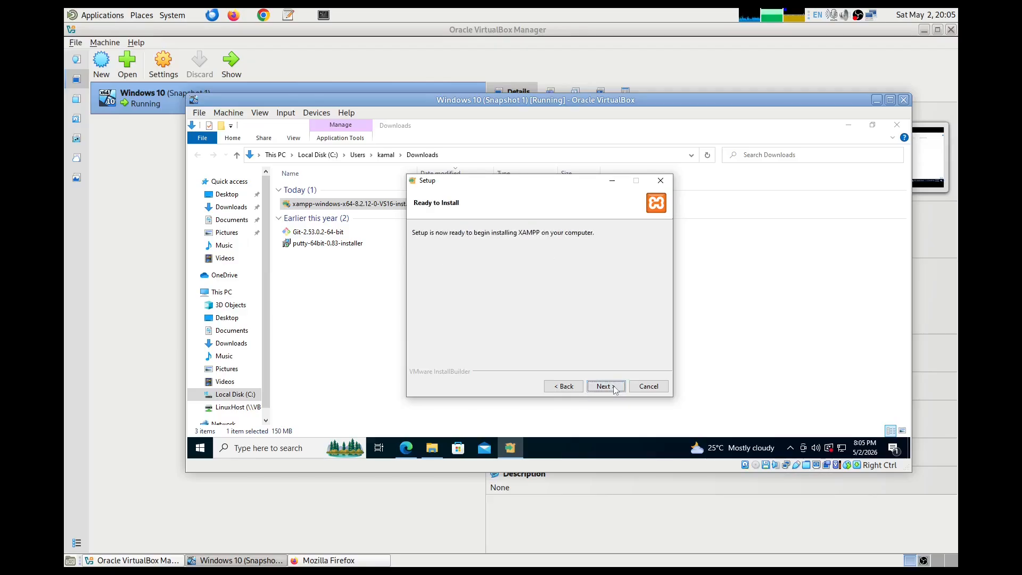
left_click(614, 387)
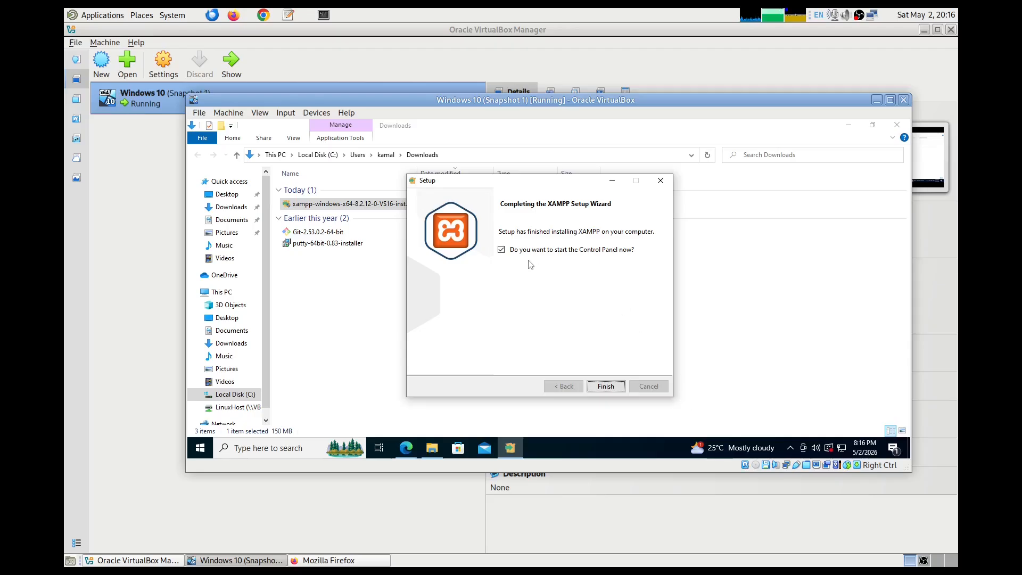
- Finish setup without auto-launch, then start XAMPP Control Panel from the Start menu and tray icon
left_click(501, 249)
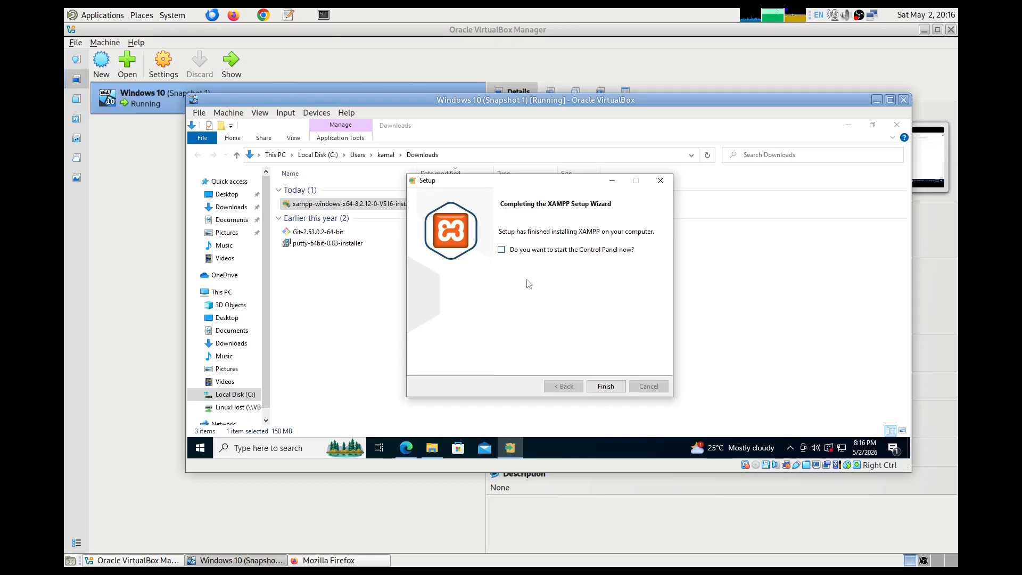
left_click(619, 387)
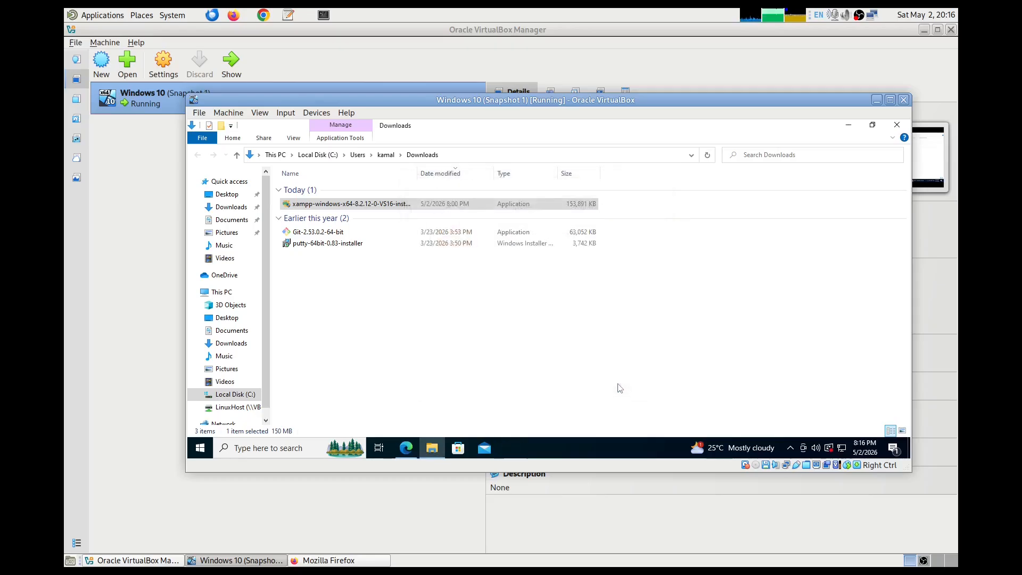
left_click(201, 451)
left_click(201, 451)
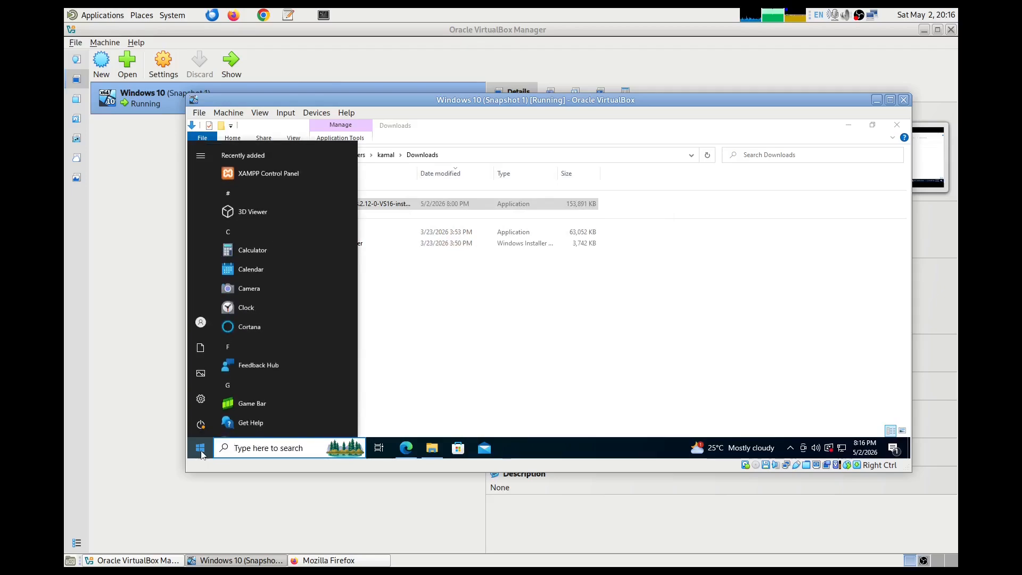
left_click(273, 178)
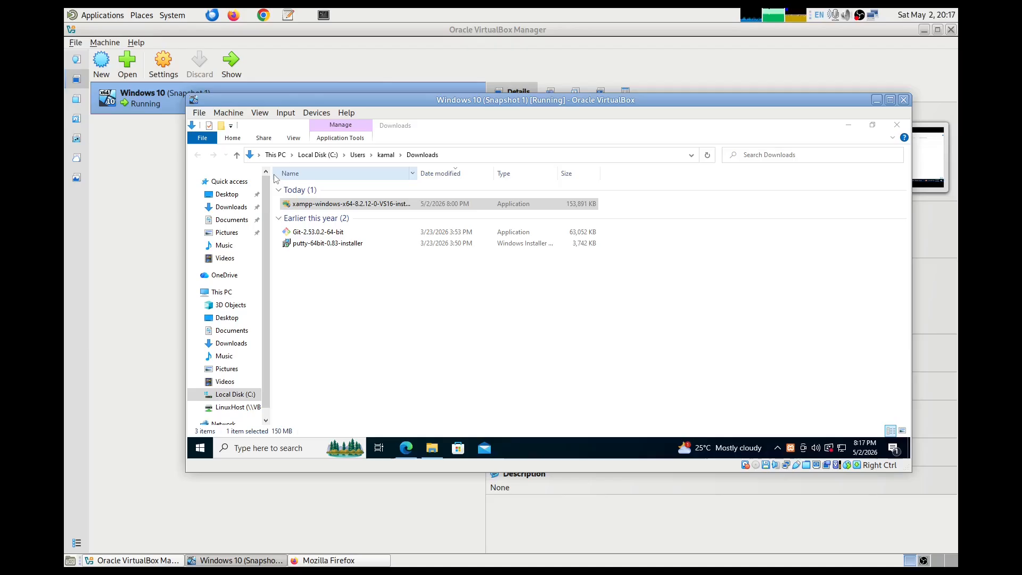
double_click(792, 449)
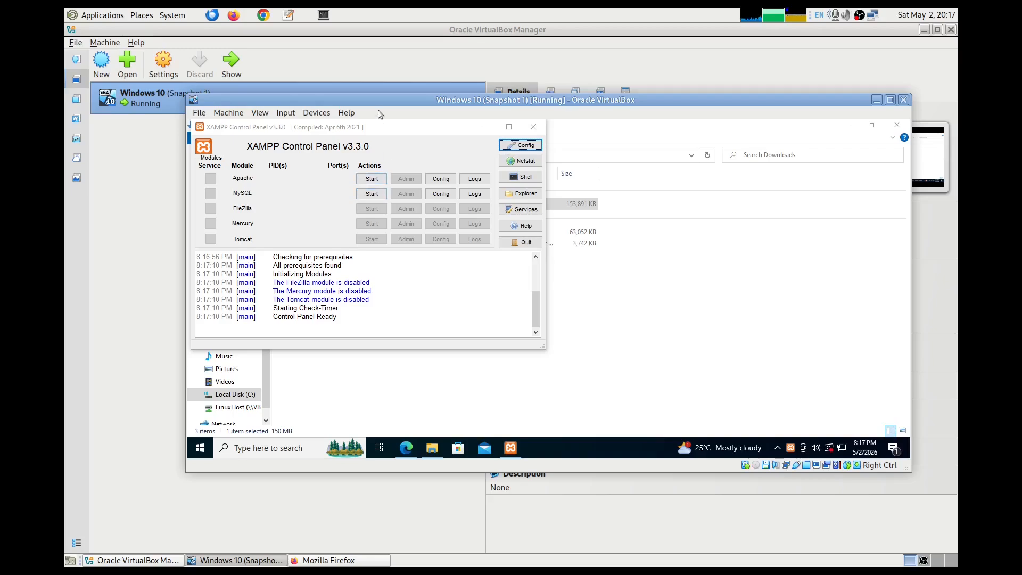
- Start Apache and allow Apache HTTP Server through the Windows firewall
left_click(383, 182)
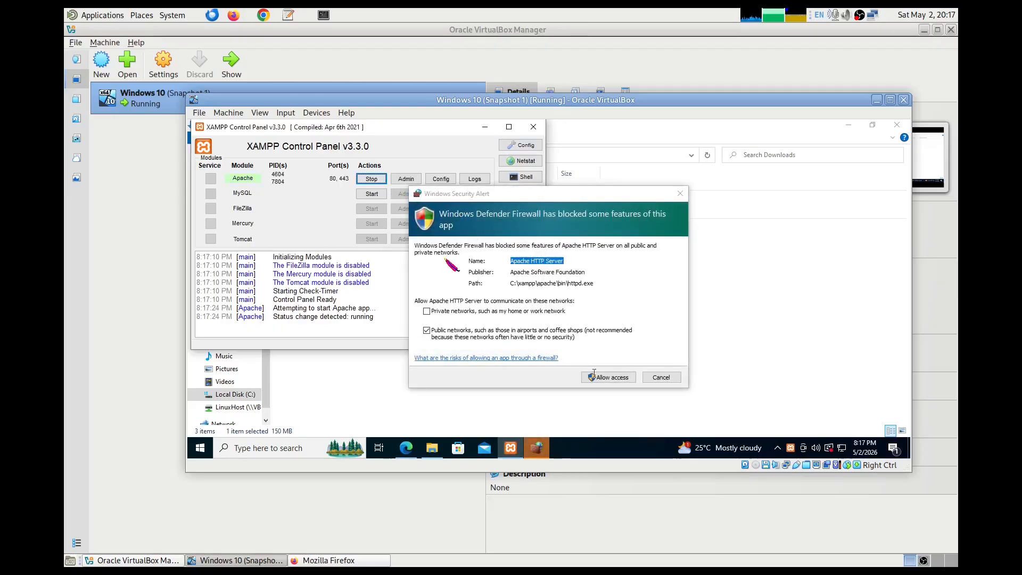
left_click(609, 377)
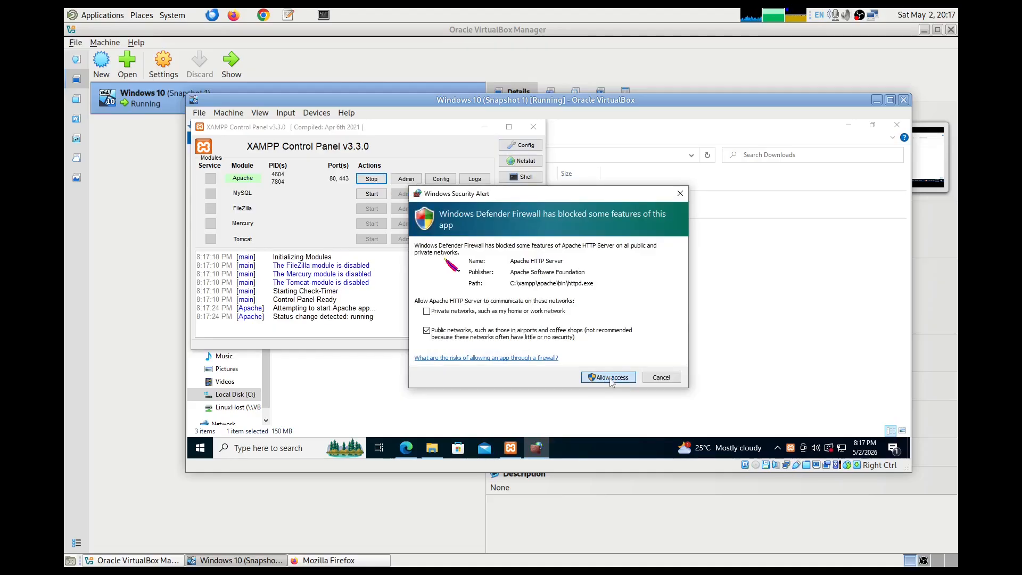
left_click(611, 379)
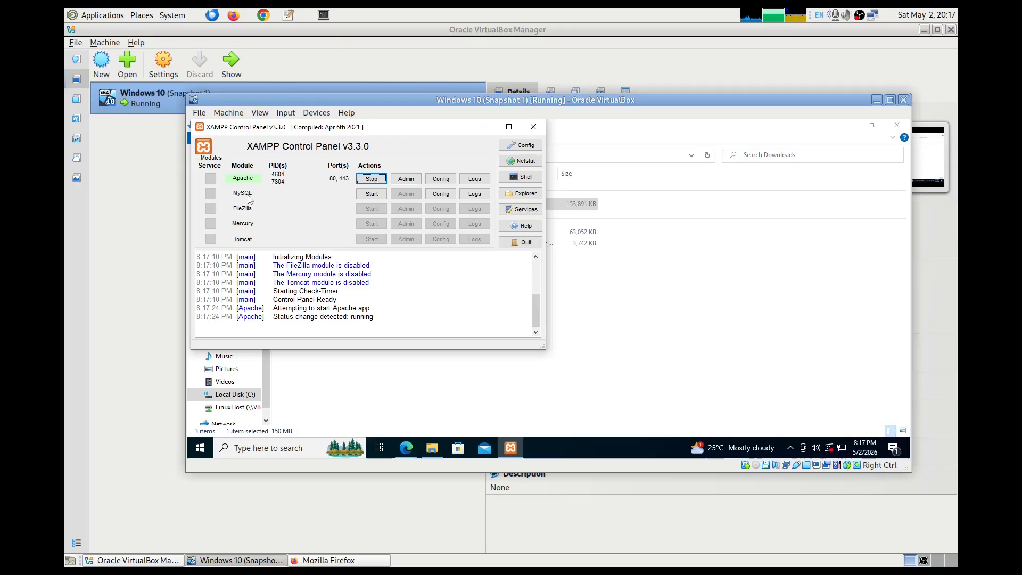
- Start MySQL, allow mysqld through the firewall, and return to Edge
left_click(370, 195)
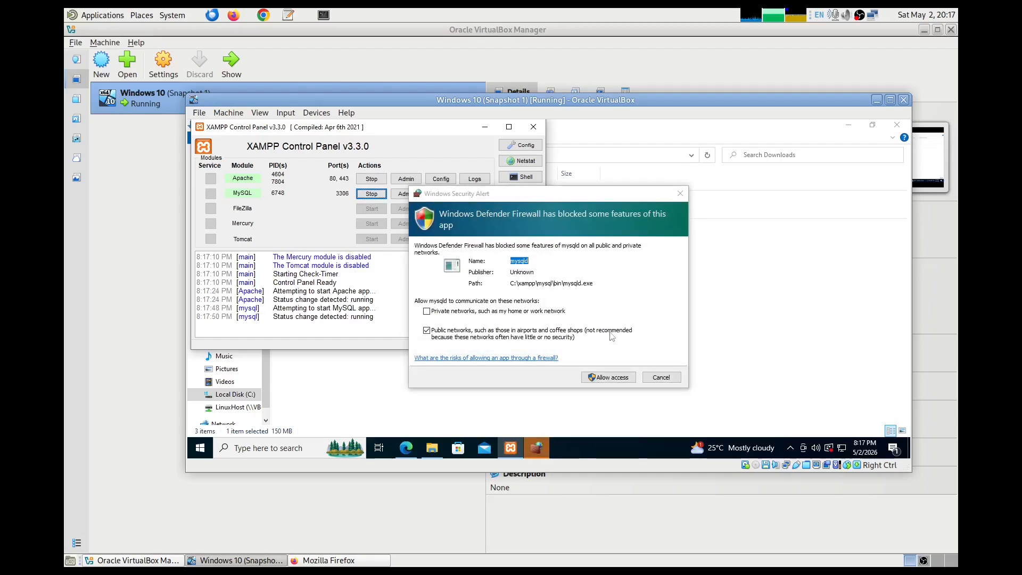
left_click(609, 377)
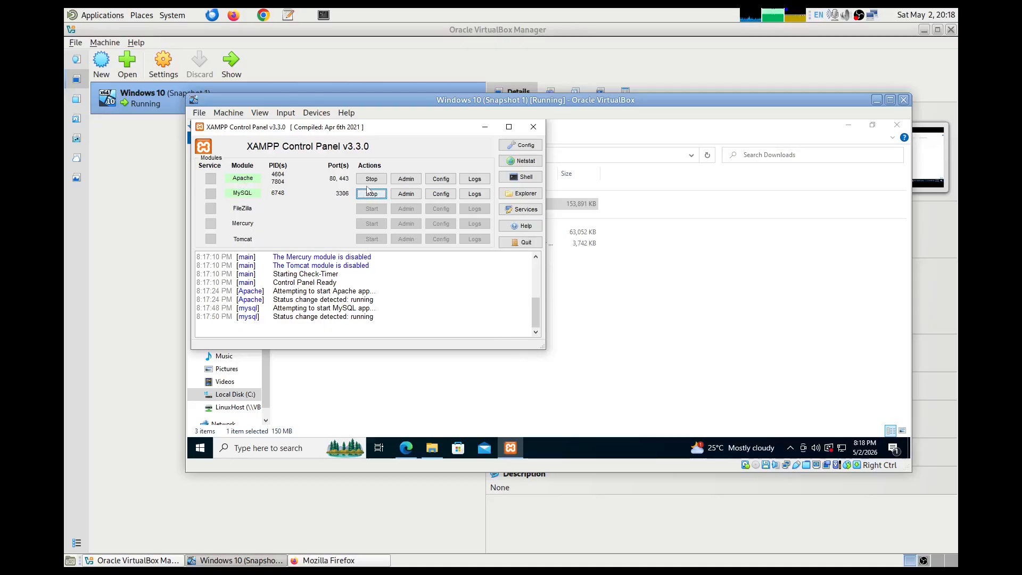
left_click(406, 448)
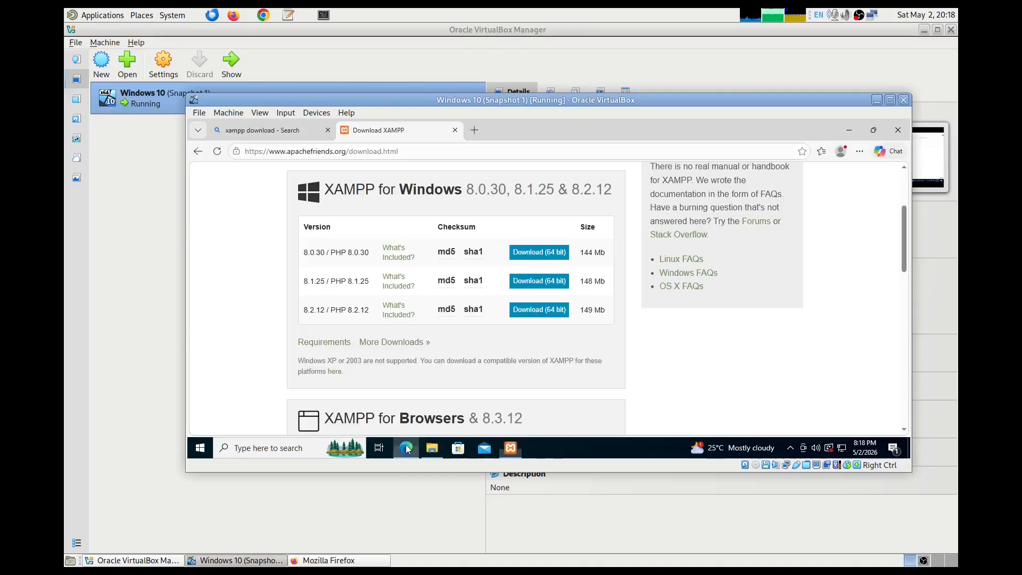
- Load 'localhost' in Edge to view the XAMPP dashboard, then switch to File Explorer
left_click(454, 129)
left_click(337, 153)
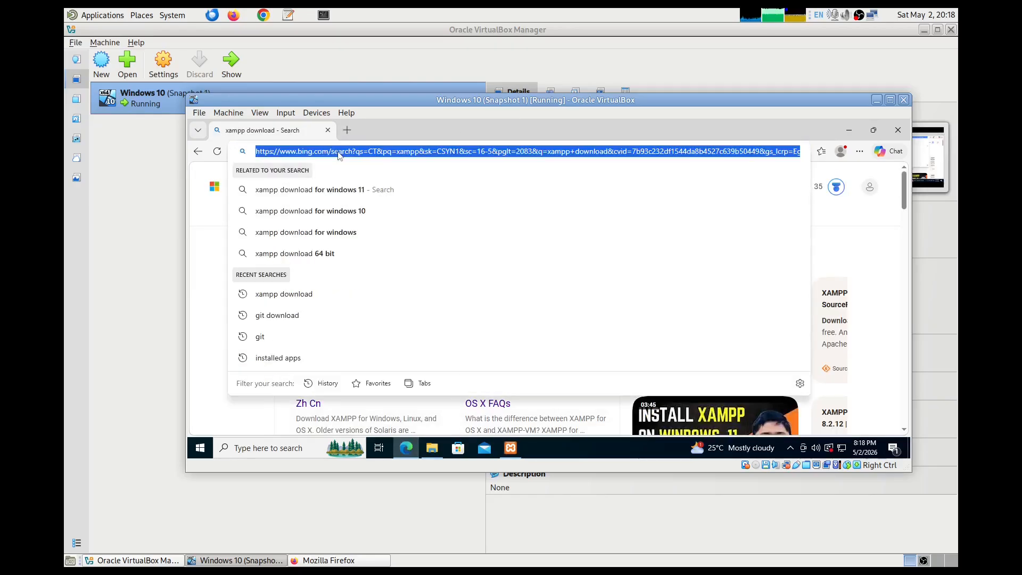
type("localhost")
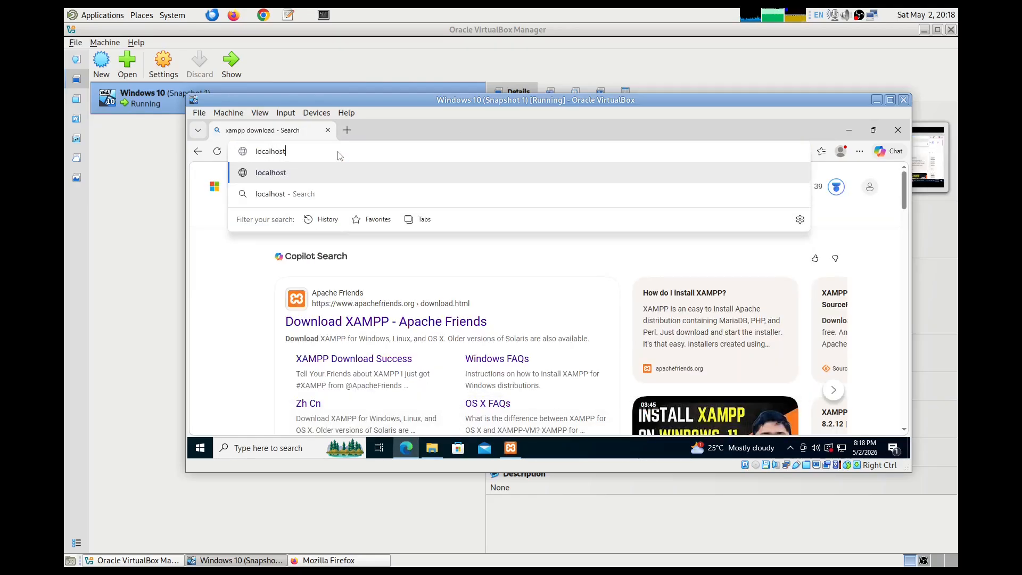
key("Return")
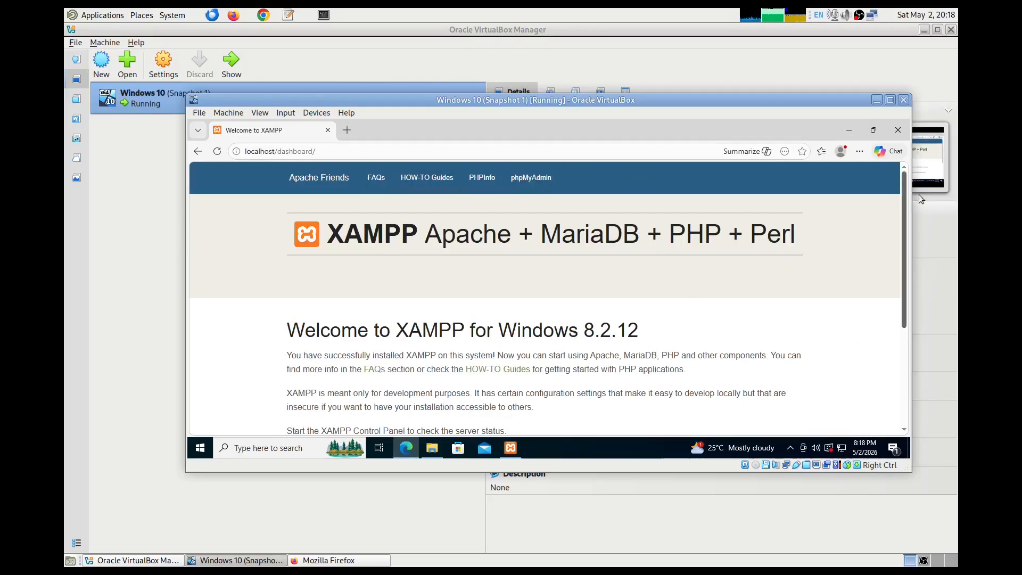
scroll(903, 194, "down", 5)
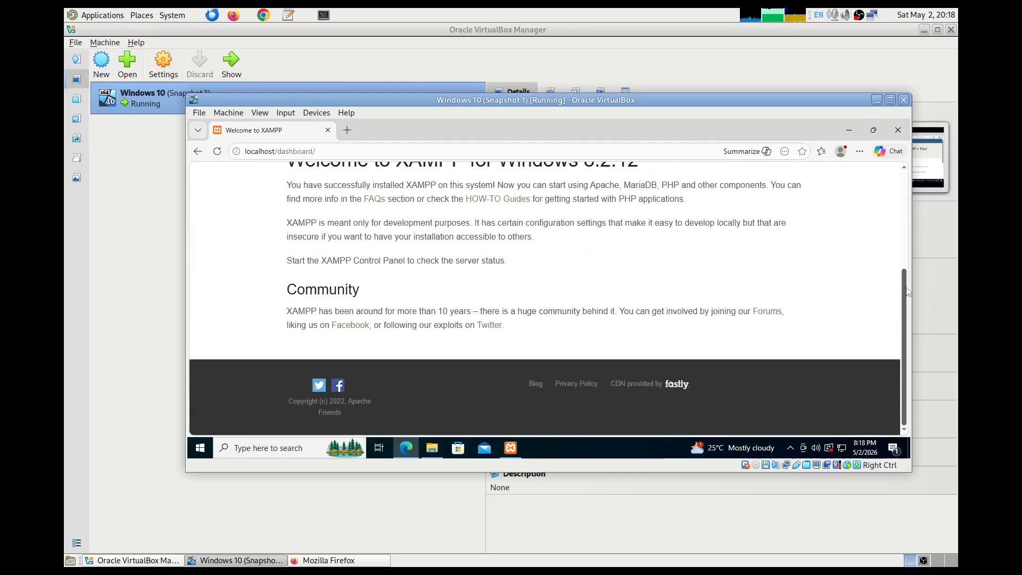
scroll(903, 195, "up", 5)
left_click_drag(903, 194, 903, 183)
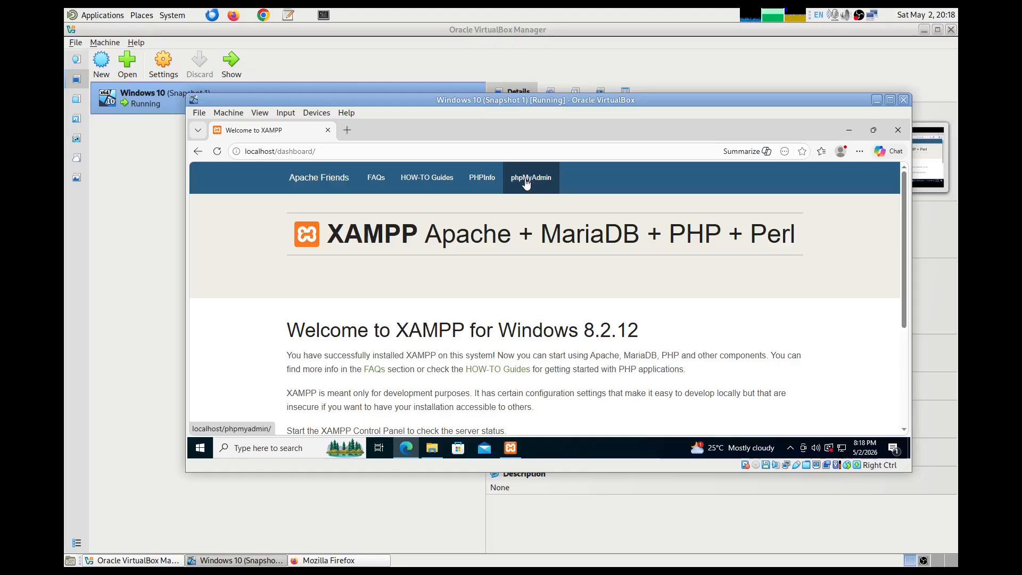
left_click(431, 447)
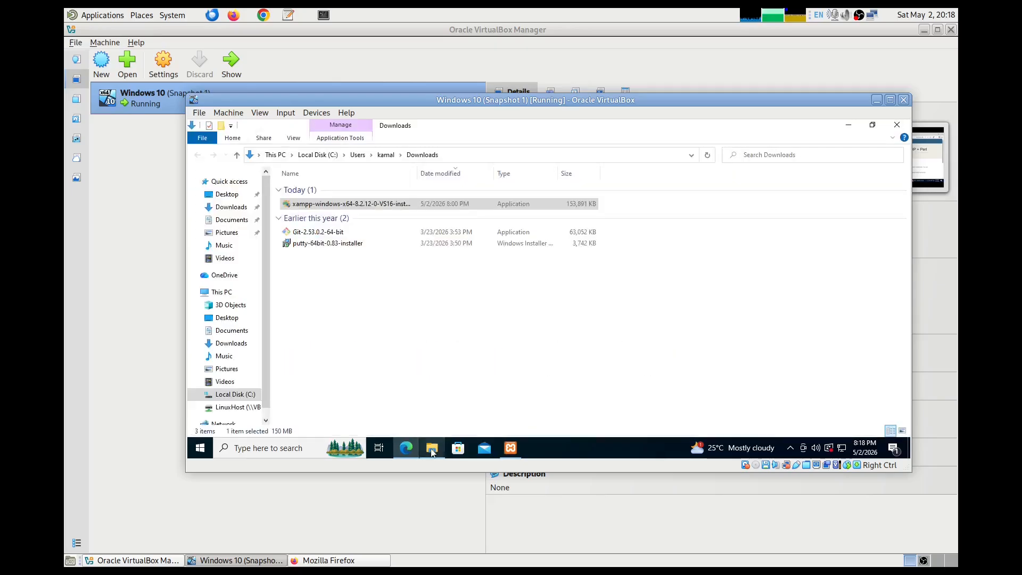
- Navigate from Local Disk (C:) into the xampp folder and then htdocs
left_click(318, 154)
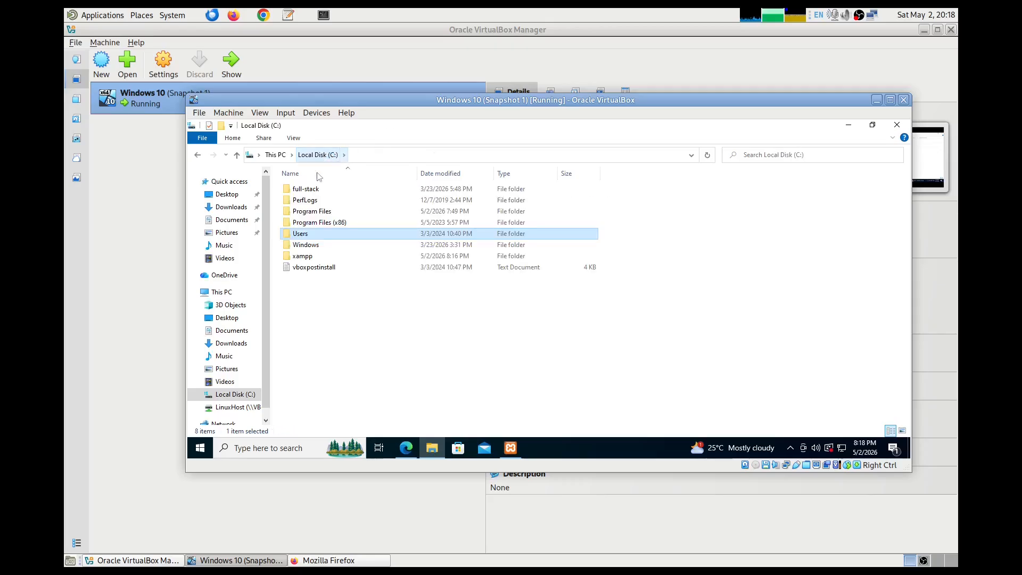
double_click(304, 256)
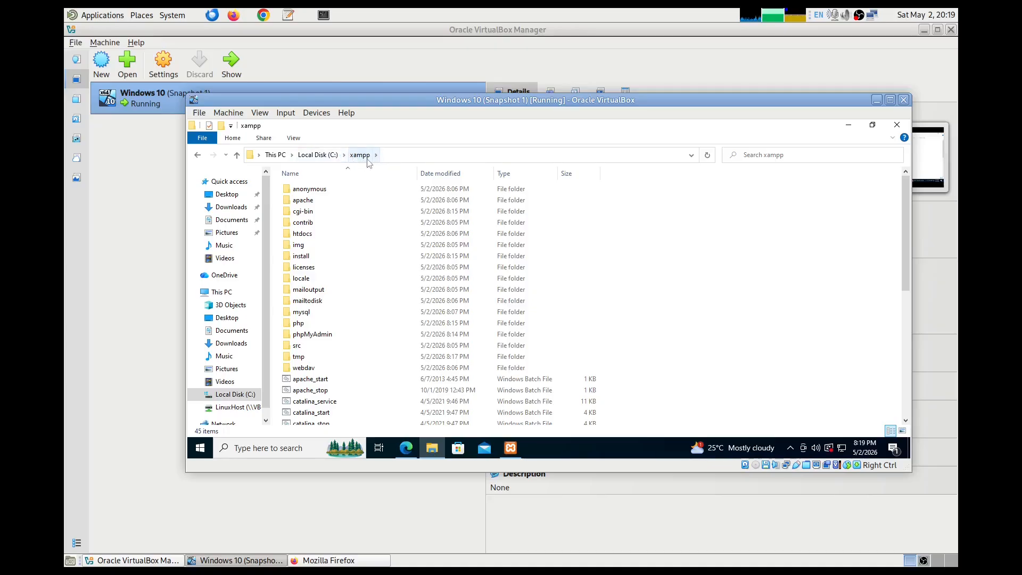
double_click(312, 236)
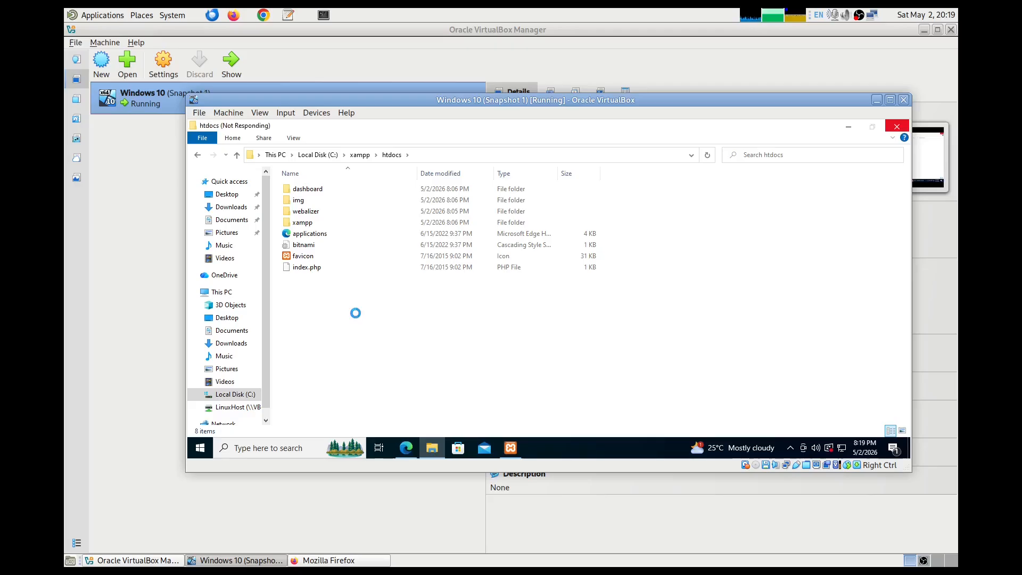
- Create a folder named 'test' in C:\xampp\htdocs and open it
right_click(348, 312)
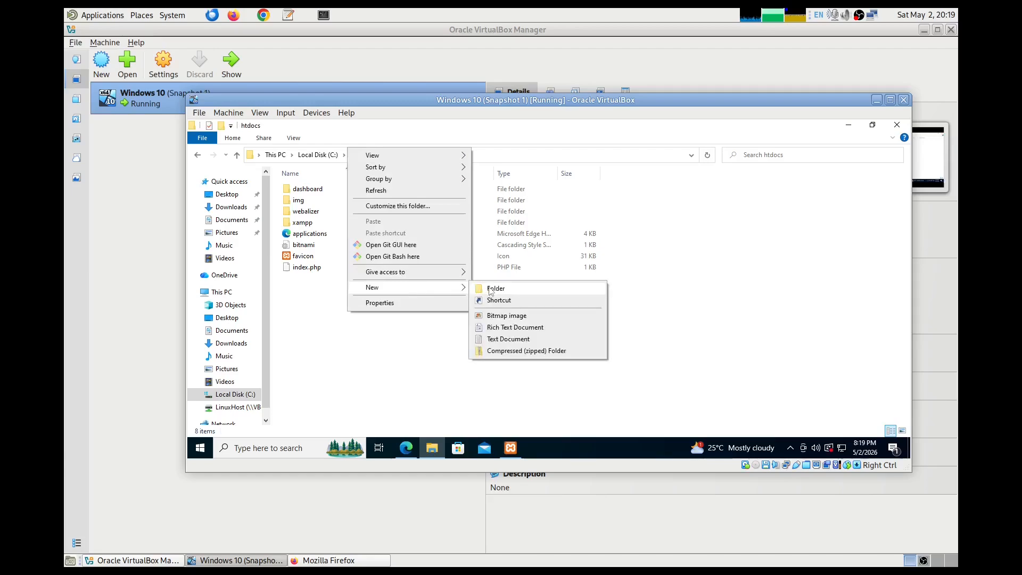
left_click(490, 291)
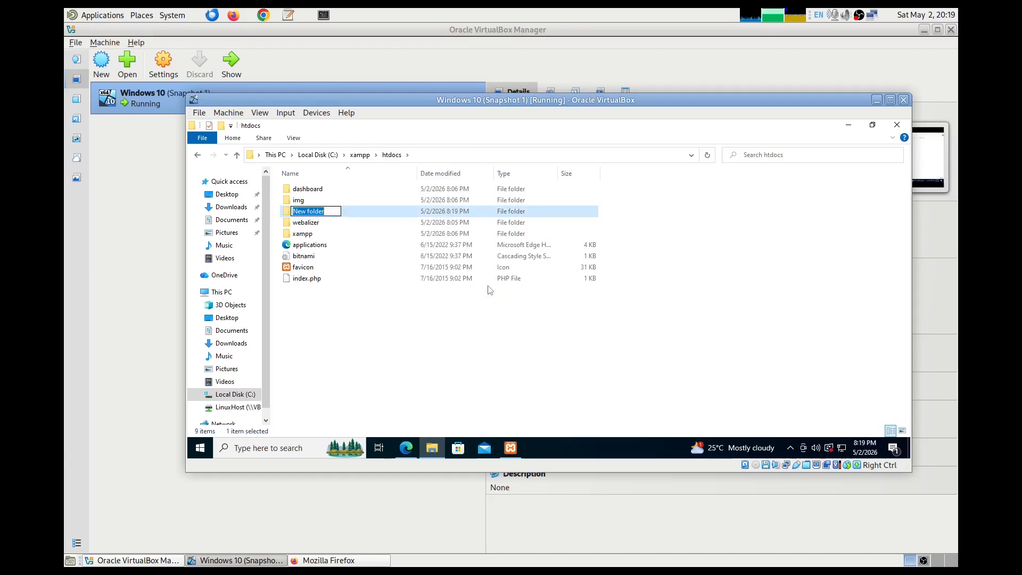
type("test")
key("Return")
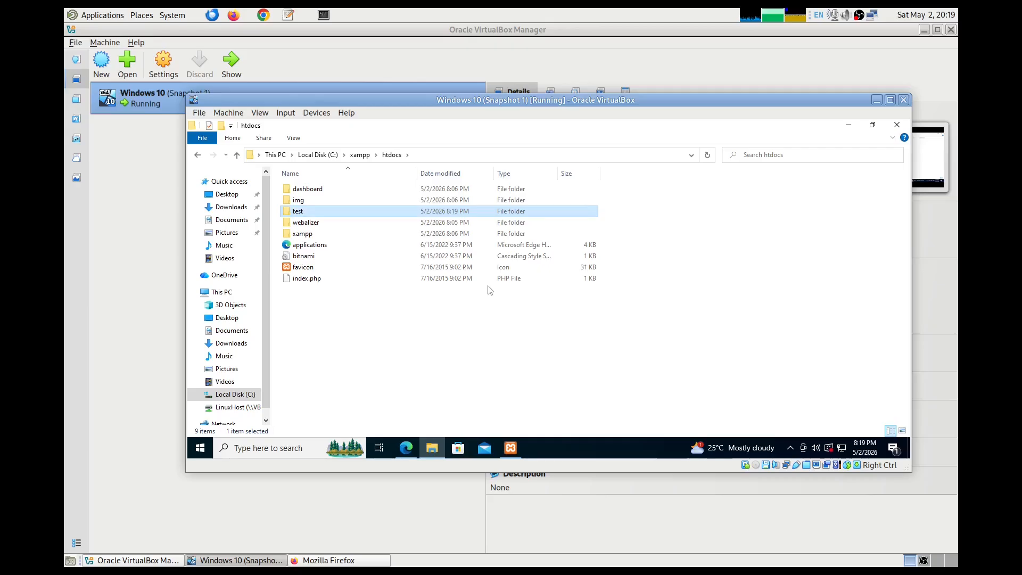
double_click(315, 212)
right_click(345, 235)
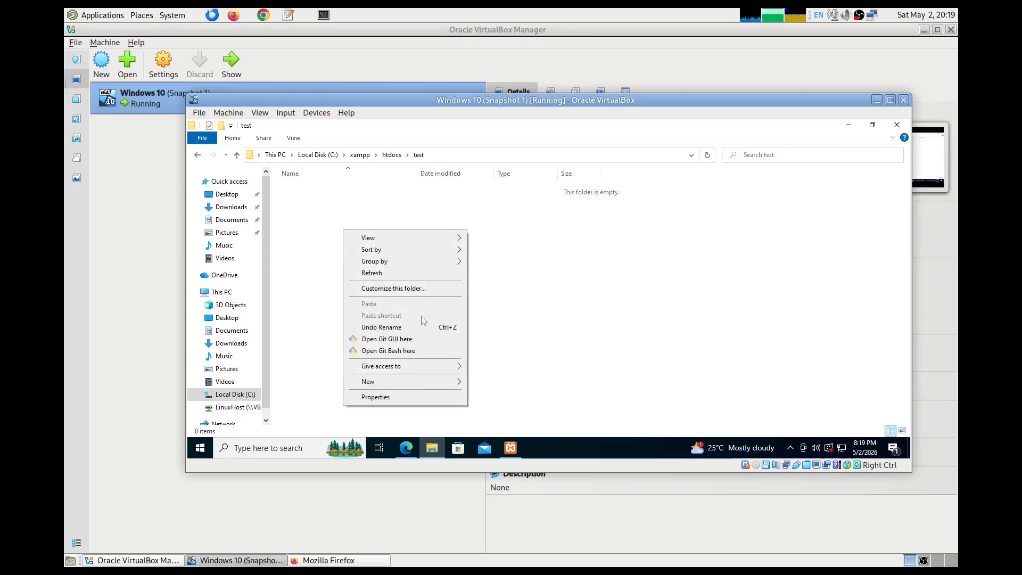
- Add a text file named 'New Text Document' to the test folder, keeping the default name
mouse_move(429, 384)
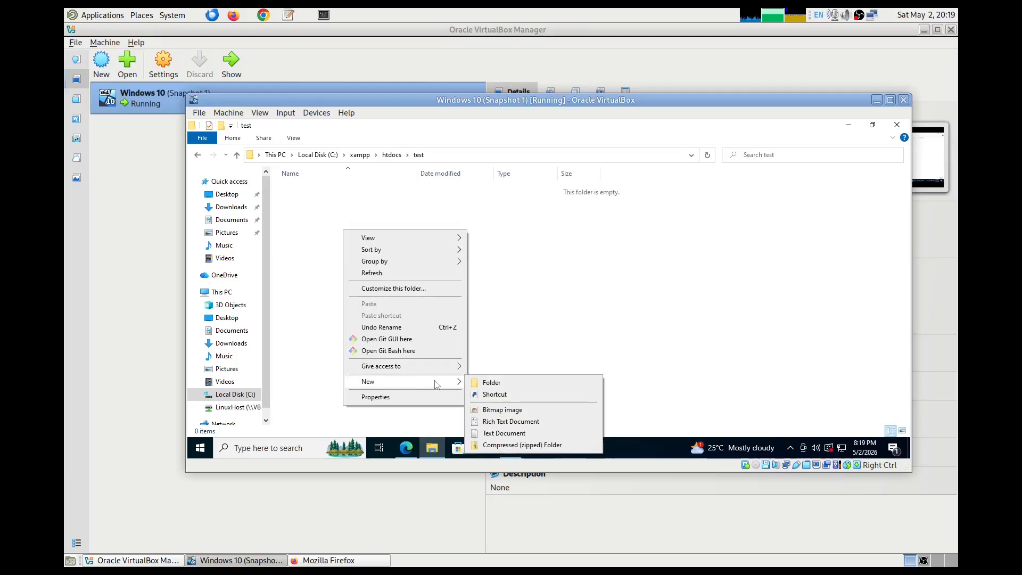
left_click(511, 433)
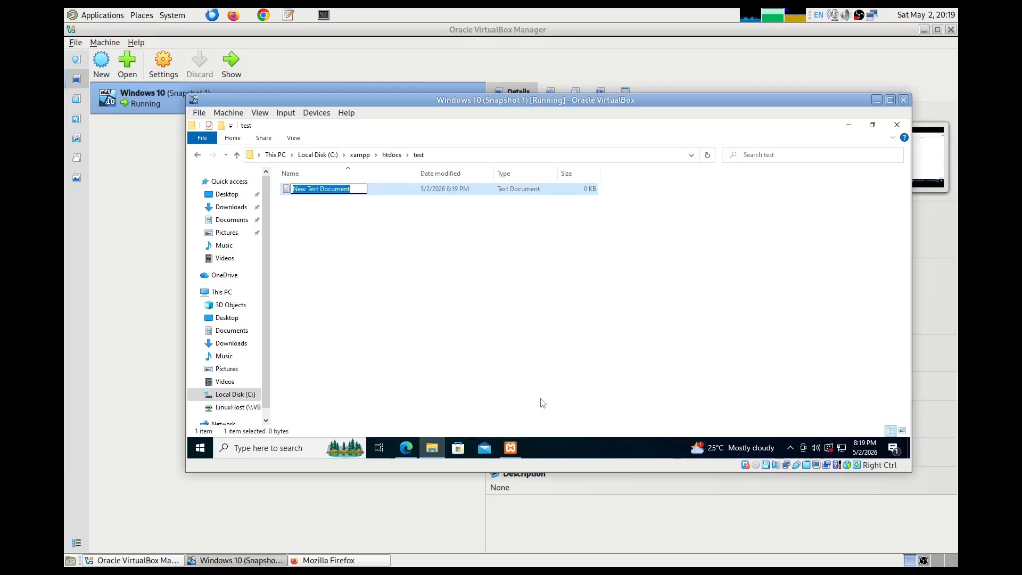
left_click(411, 234)
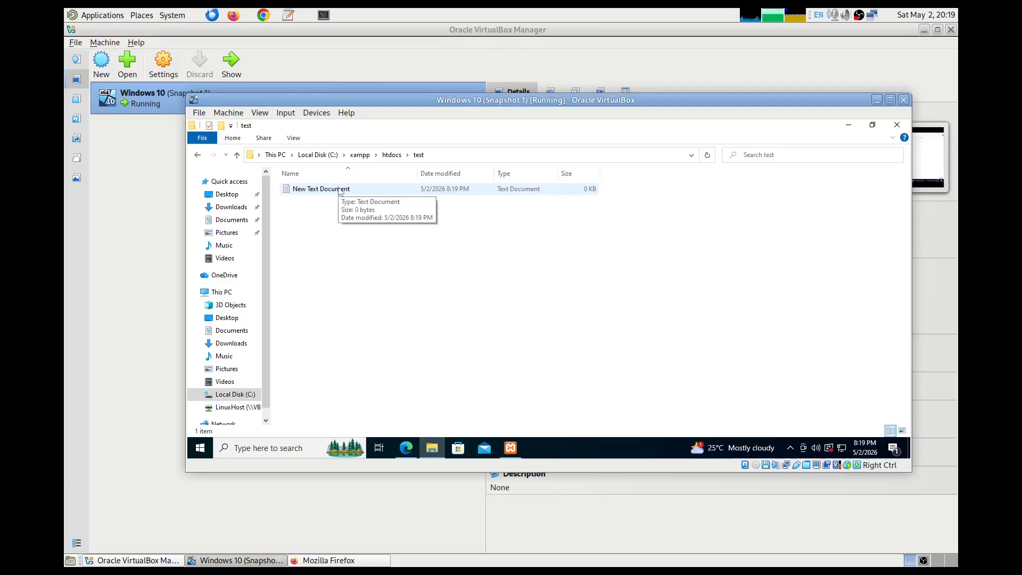
left_click(260, 113)
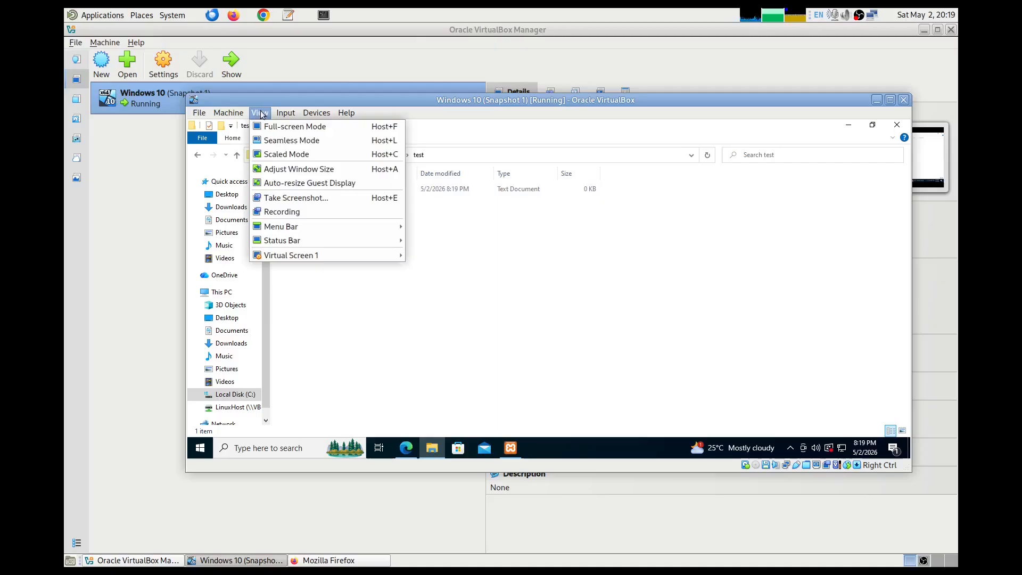
- Turn on file name extensions in File Explorer's View options
left_click(260, 111)
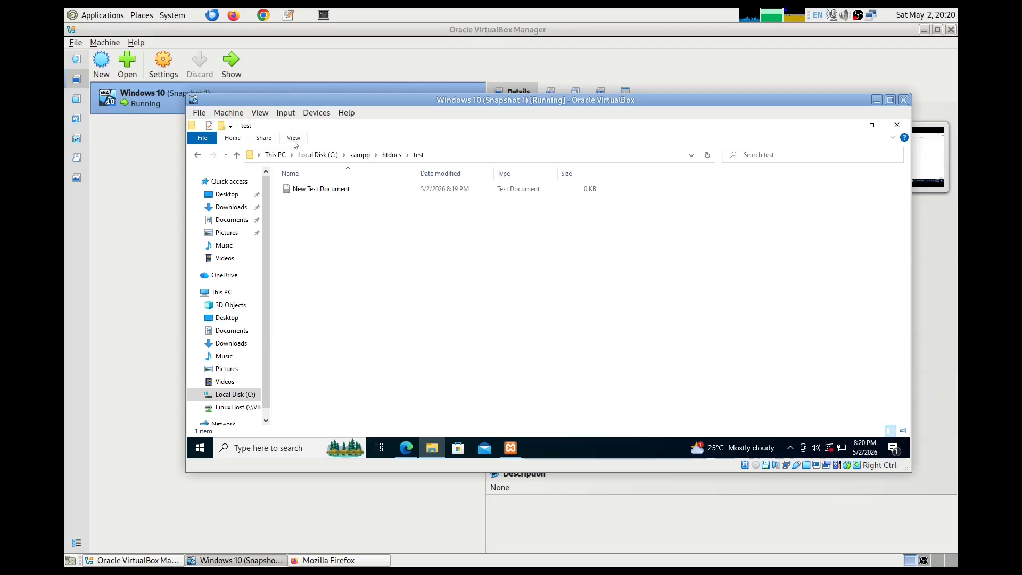
left_click(266, 143)
left_click(294, 139)
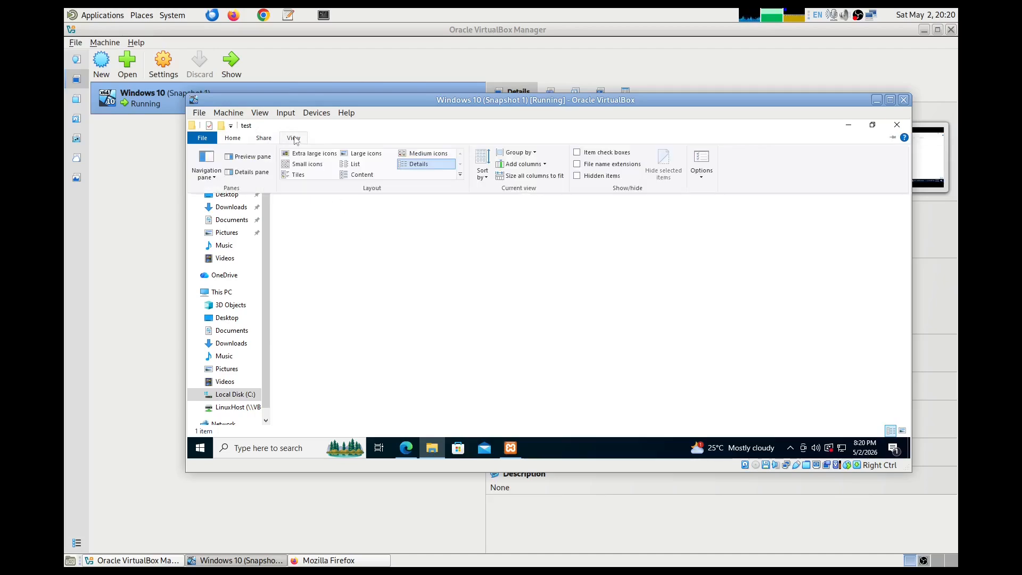
left_click(575, 164)
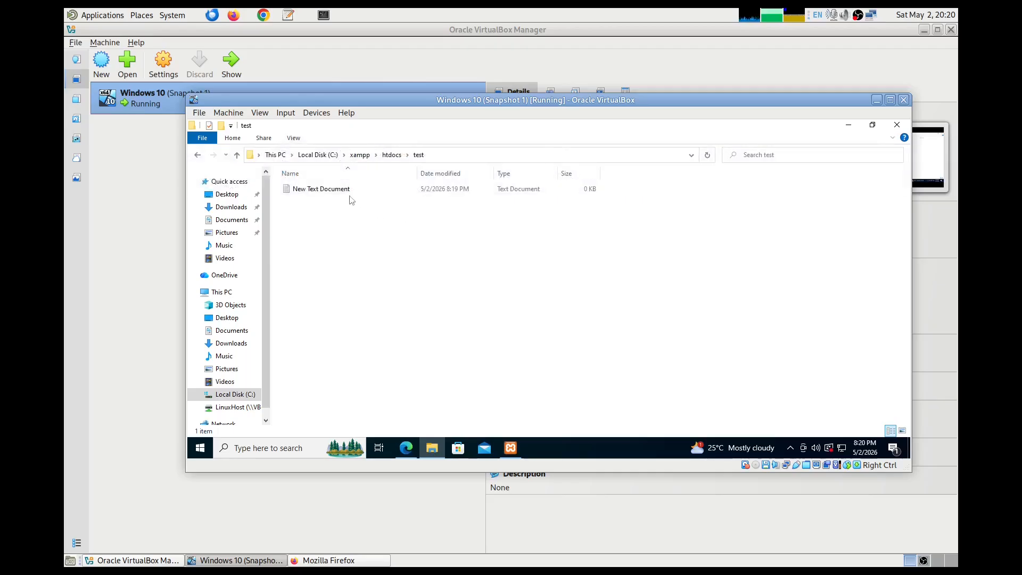
- Rename New Text Document.txt to index.php, accepting the extension-change warning
left_click(340, 196)
left_click(352, 190)
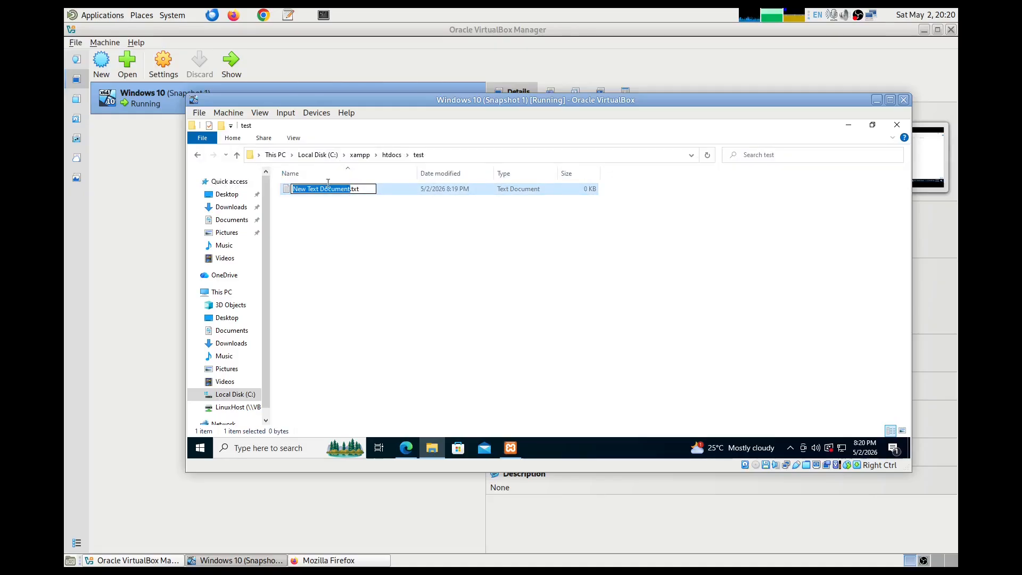
left_click_drag(313, 189, 290, 192)
left_click(368, 190)
type("index.php")
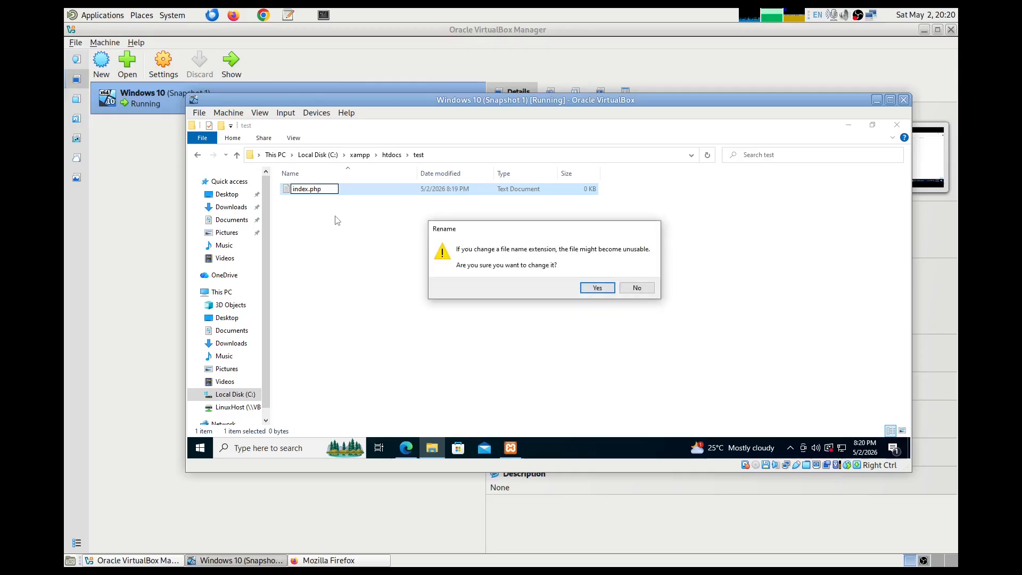
left_click(605, 288)
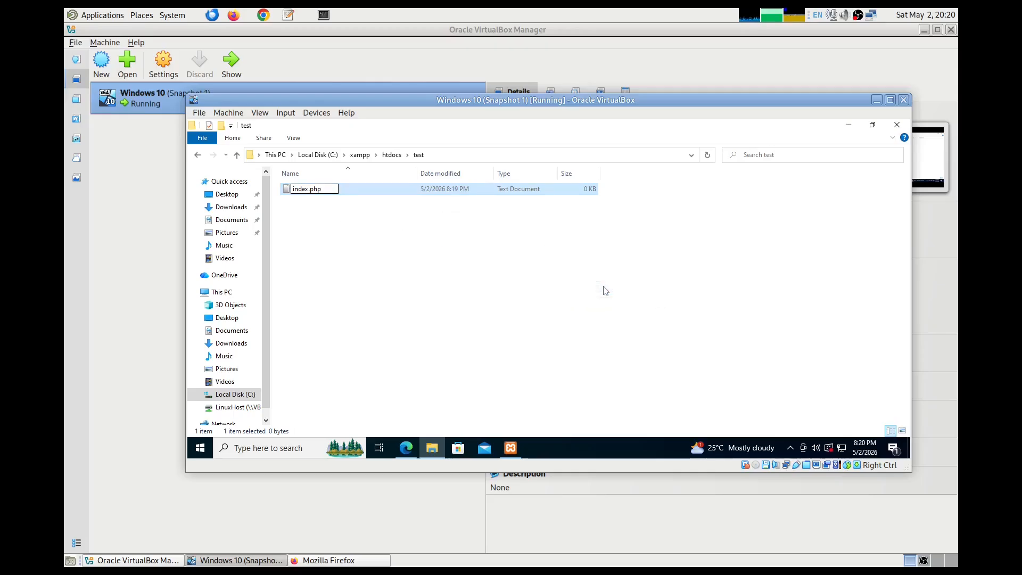
double_click(313, 190)
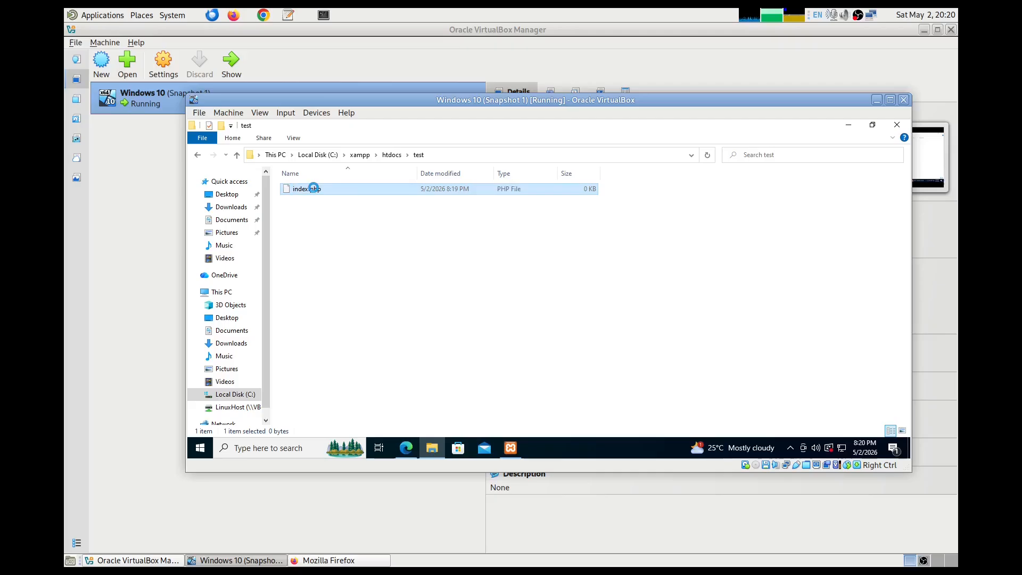
- Open index.php in Notepad, keeping Notepad as the default app for .php files
right_click(314, 189)
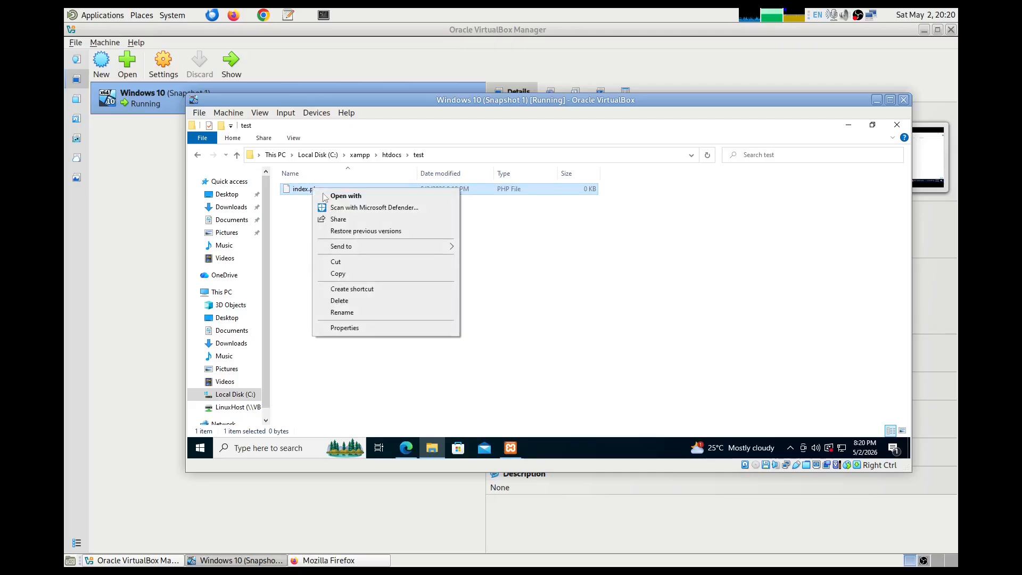
left_click(345, 198)
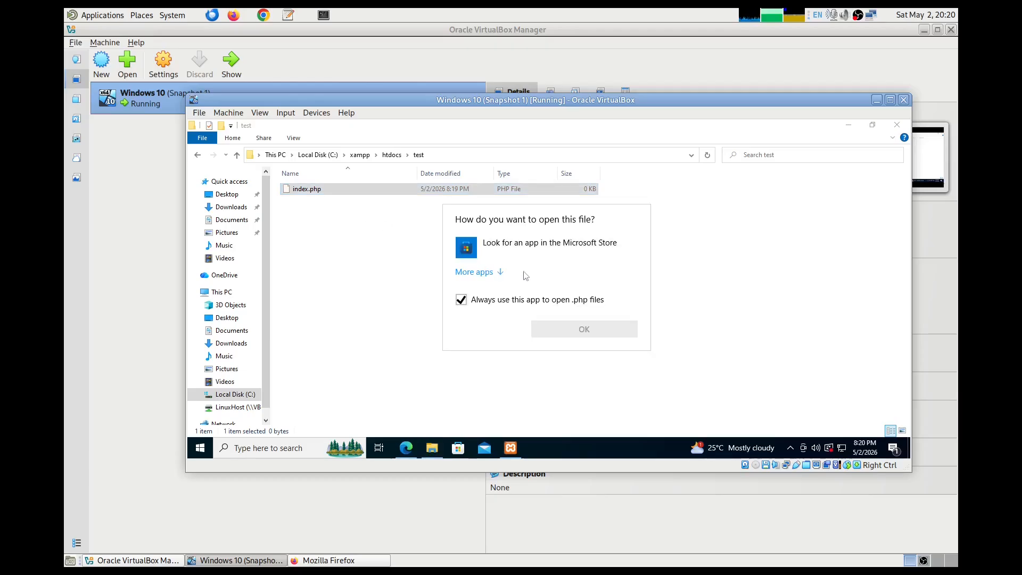
left_click(494, 272)
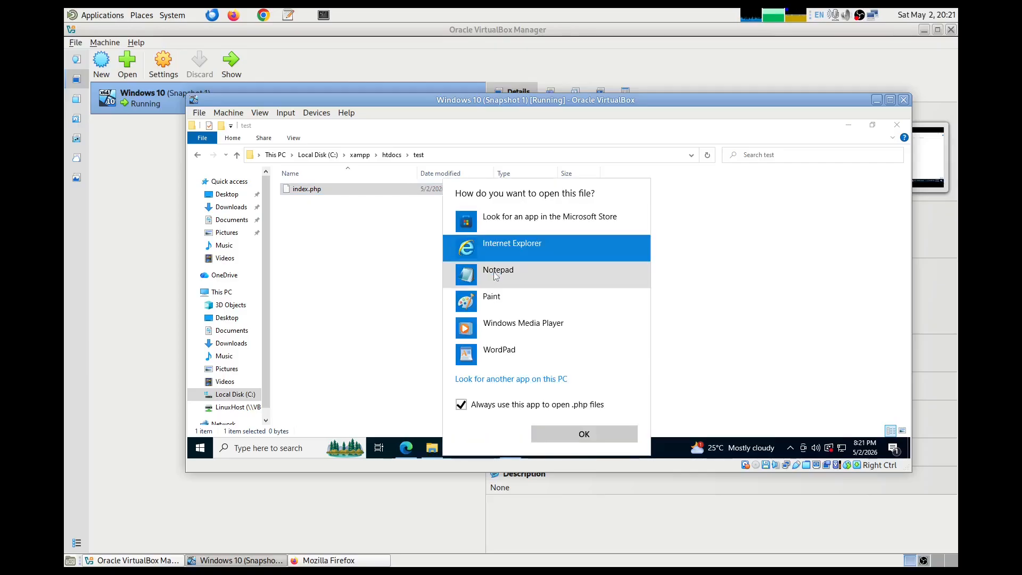
left_click(494, 271)
left_click(583, 435)
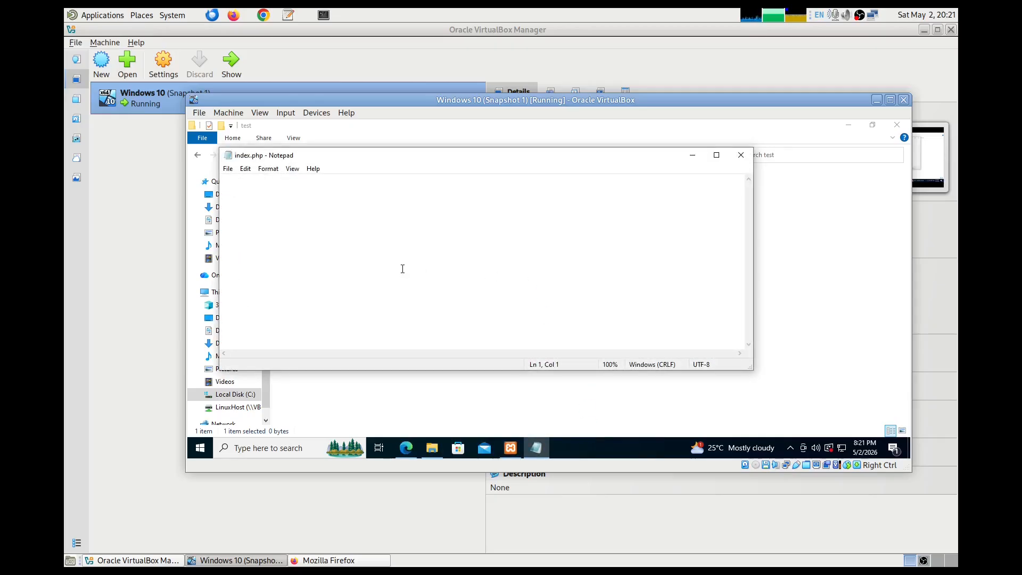
- Write <?php echo "Hello"; in index.php, save it, and return to the XAMPP dashboard in Edge
type("<")
type("?php  ")
type("ech")
type("o \"Hello\"")
type(";")
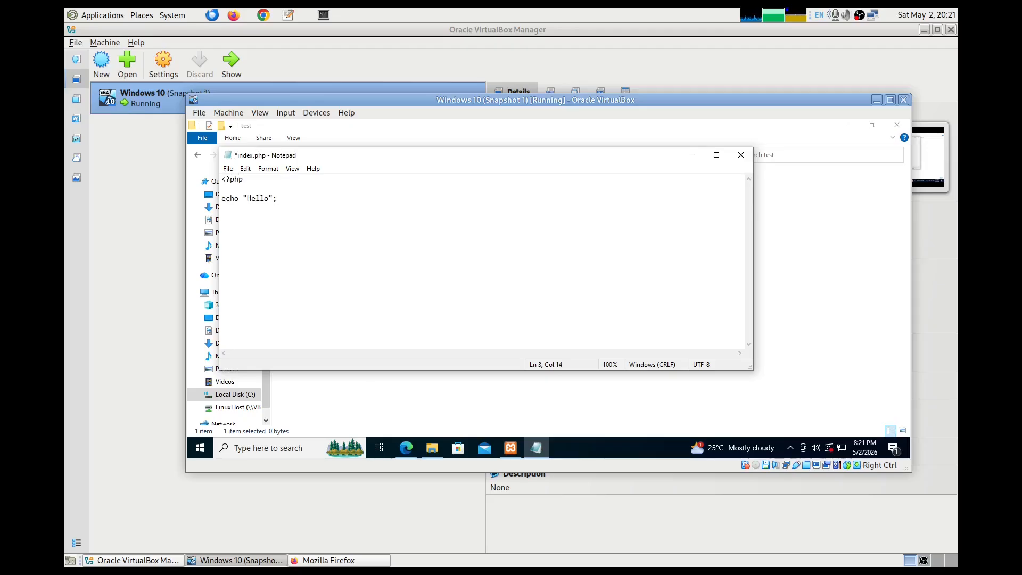
key("ctrl+s")
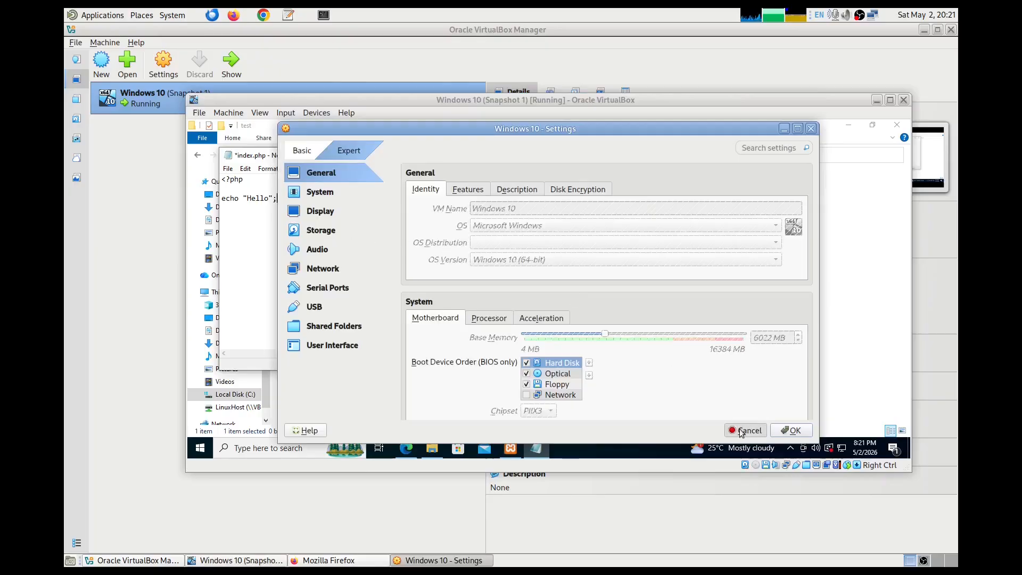
left_click(745, 430)
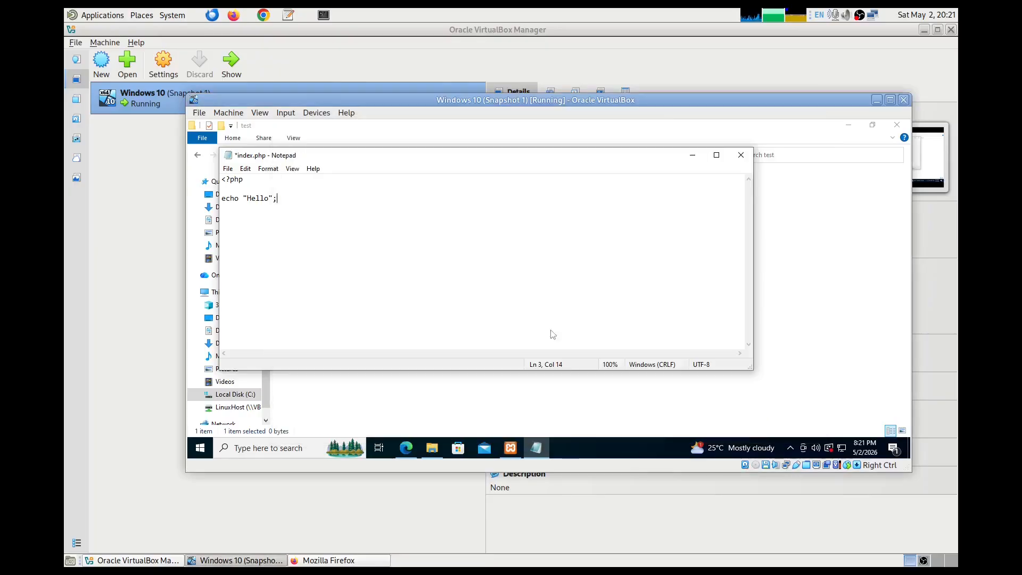
left_click(229, 169)
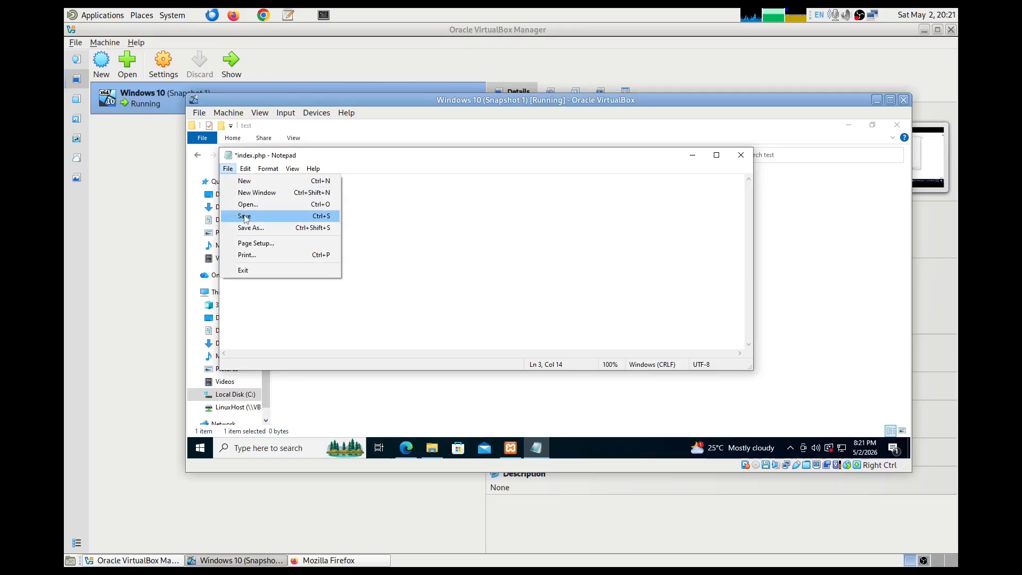
left_click(325, 217)
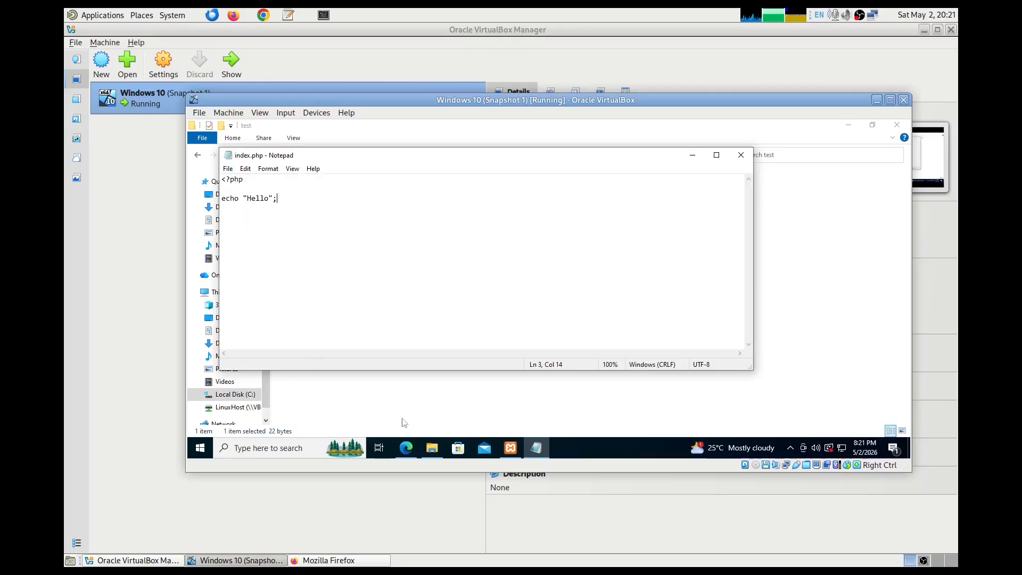
left_click(407, 451)
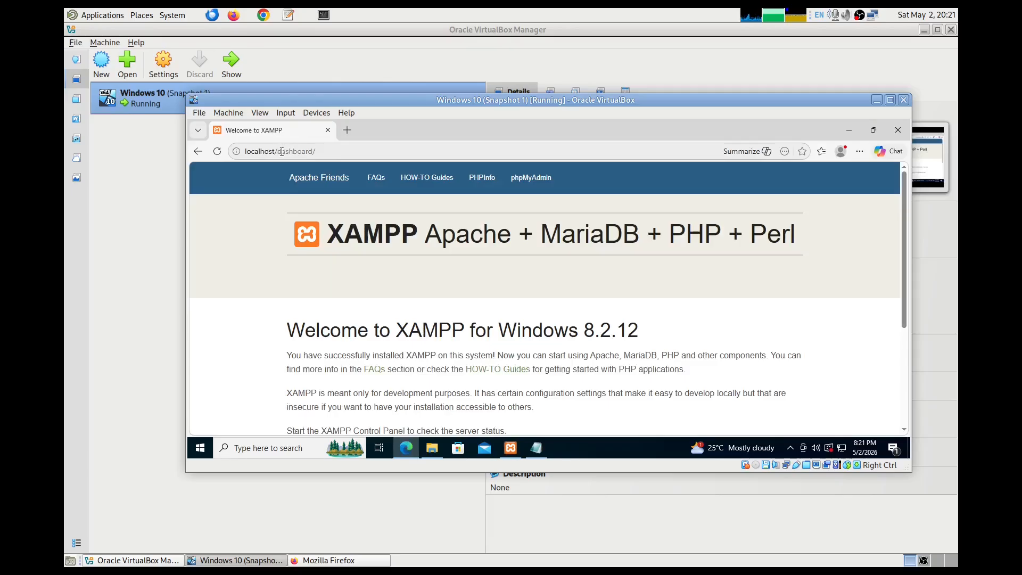
left_click_drag(278, 151, 346, 154)
type("text")
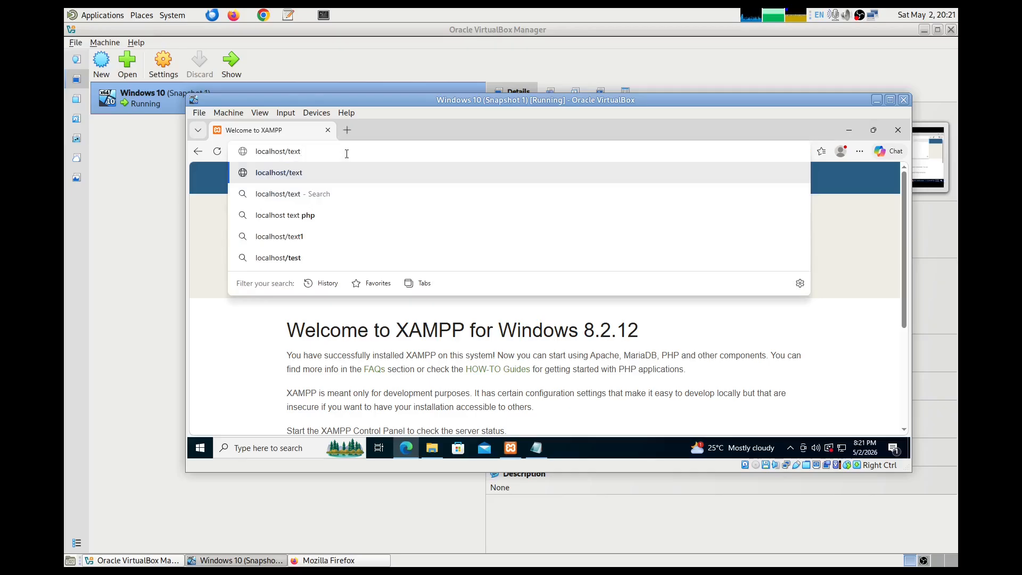
key("BackSpace")
key("BackSpace")
type("st")
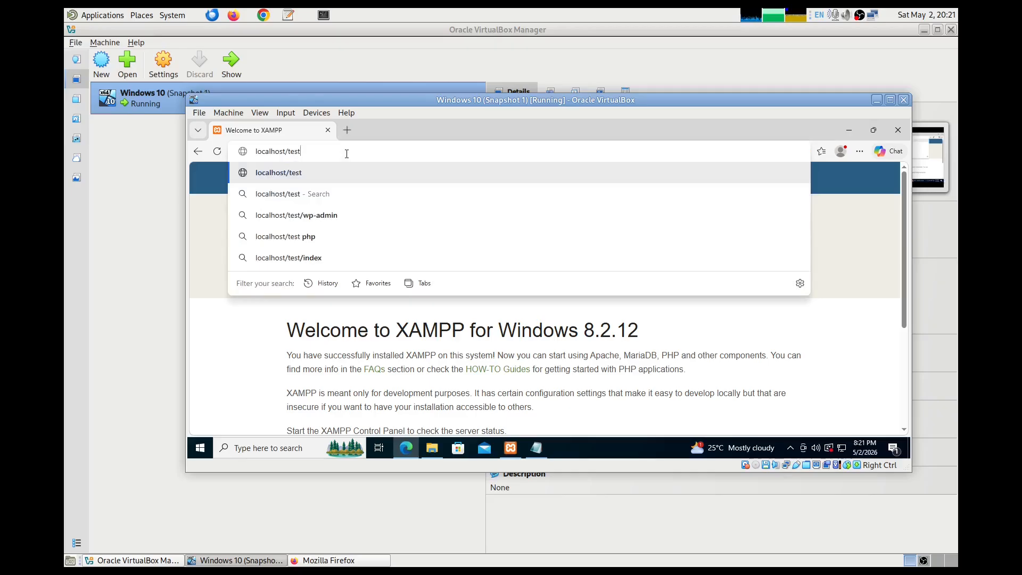
type("/")
key("Return")
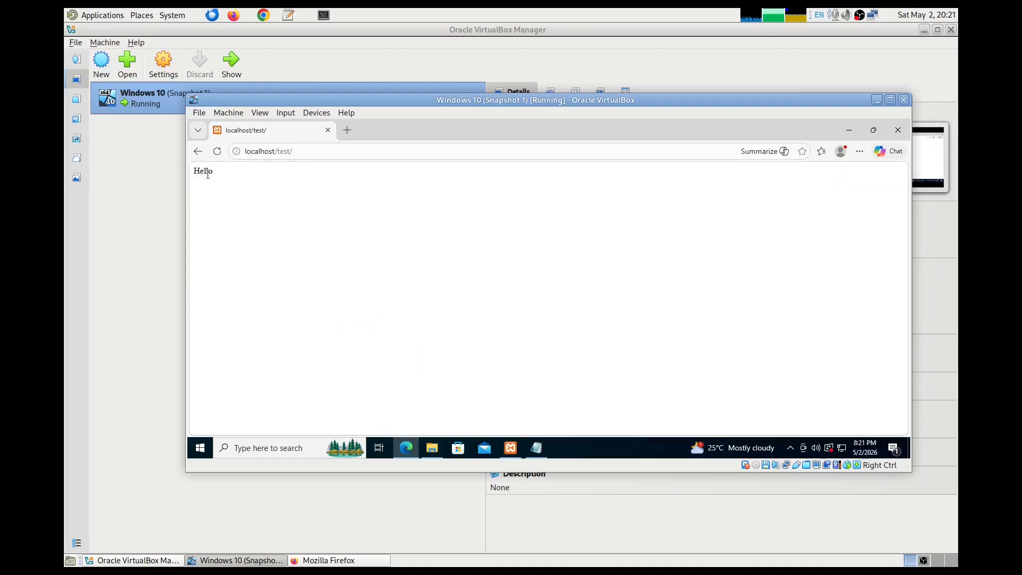
left_click(432, 449)
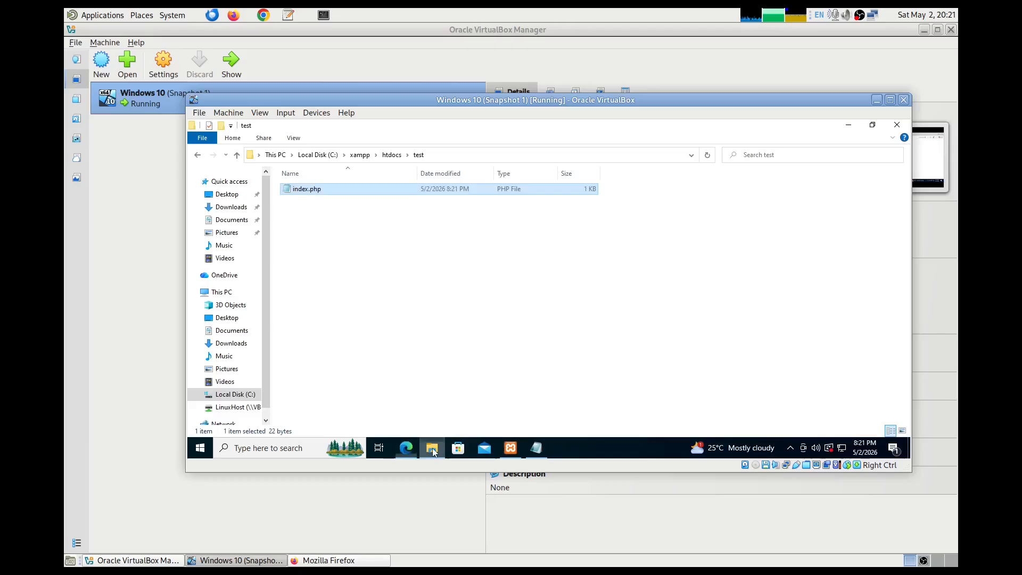
left_click(392, 154)
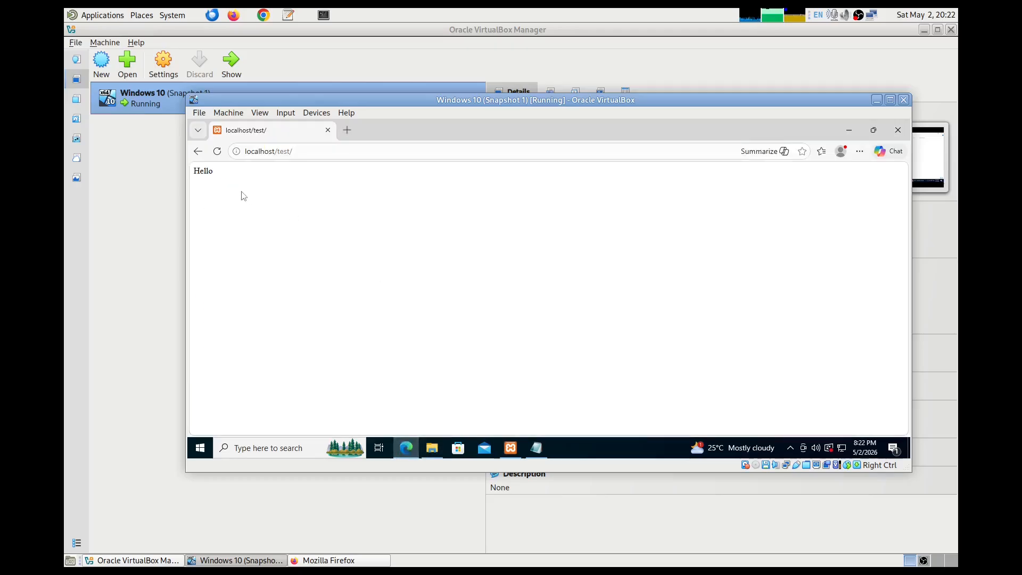
left_click(198, 152)
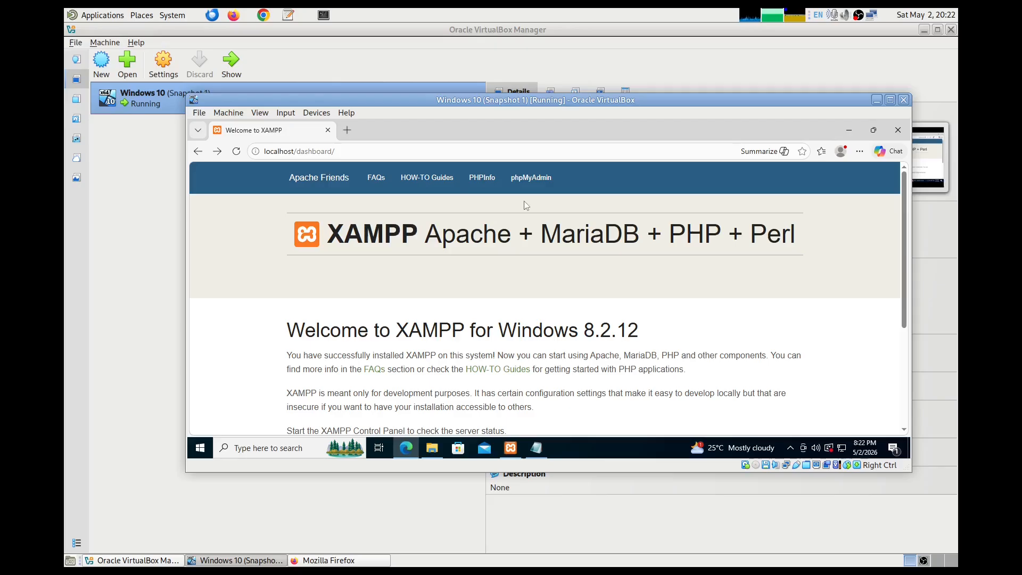
- Open phpMyAdmin from the XAMPP dashboard's top navigation bar
left_click(532, 181)
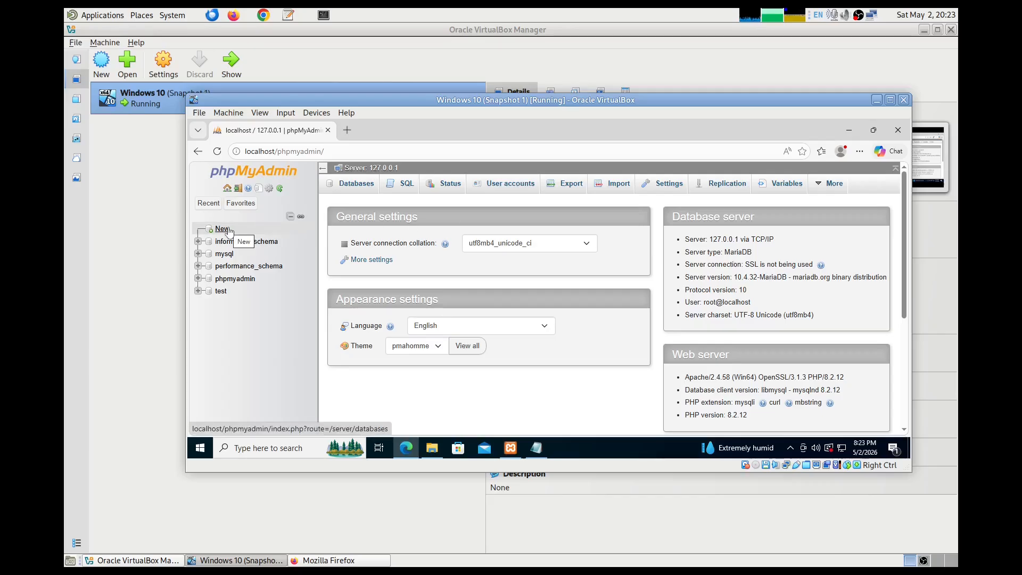
- Create a database named bank from the Databases tab
left_click(357, 185)
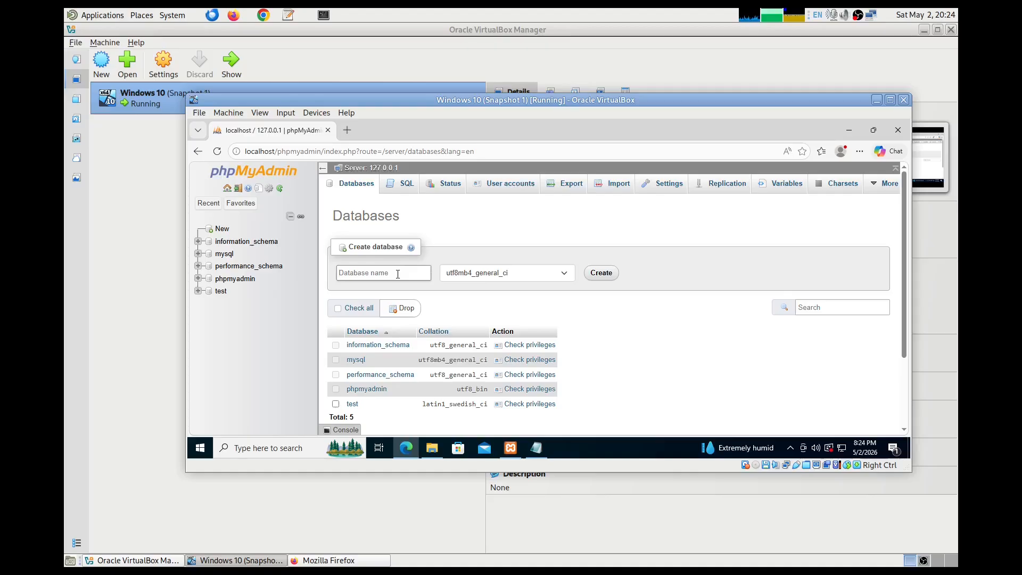
type("bank")
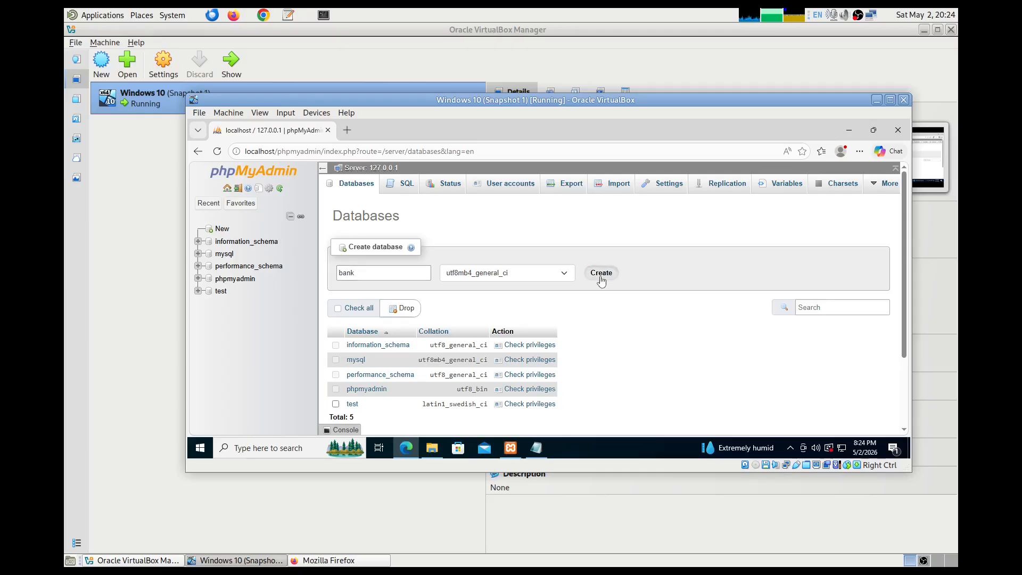
left_click(600, 273)
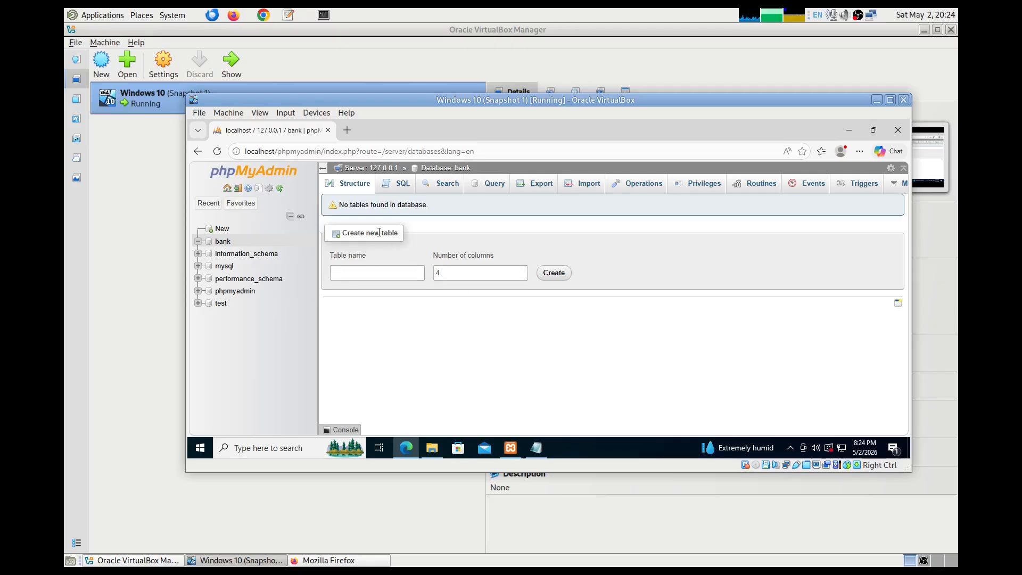
- Write create table test (name text, age int) in the bank database's SQL editor
left_click(399, 186)
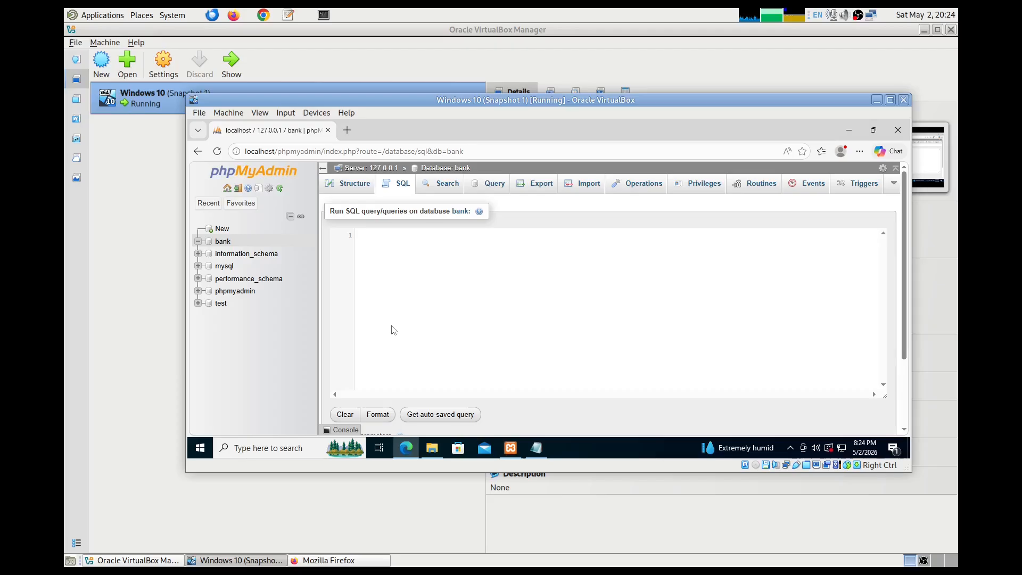
type("create ta")
type("ble test")
type(" (     ")
type("name")
type(" text,     ")
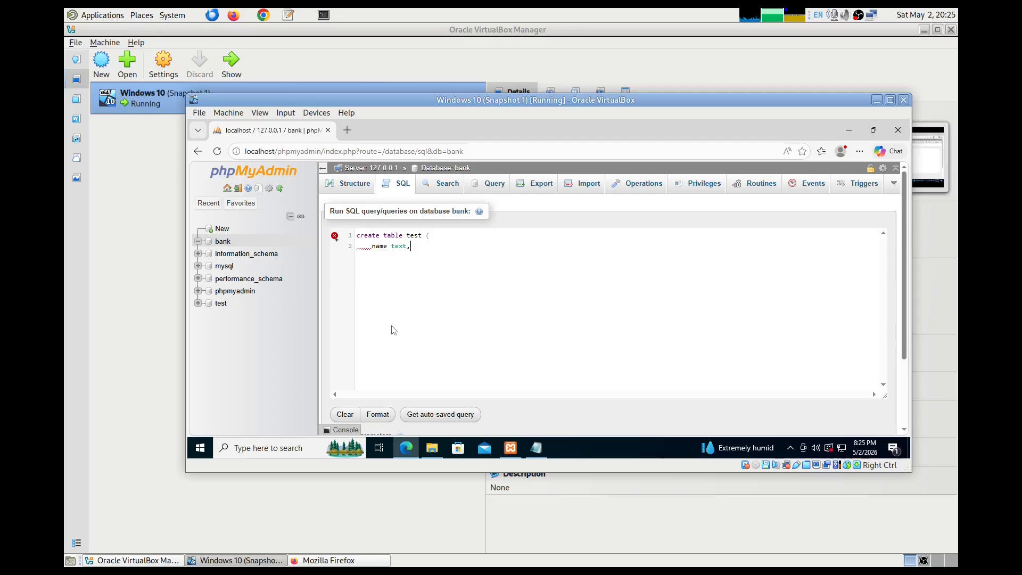
type("age int")
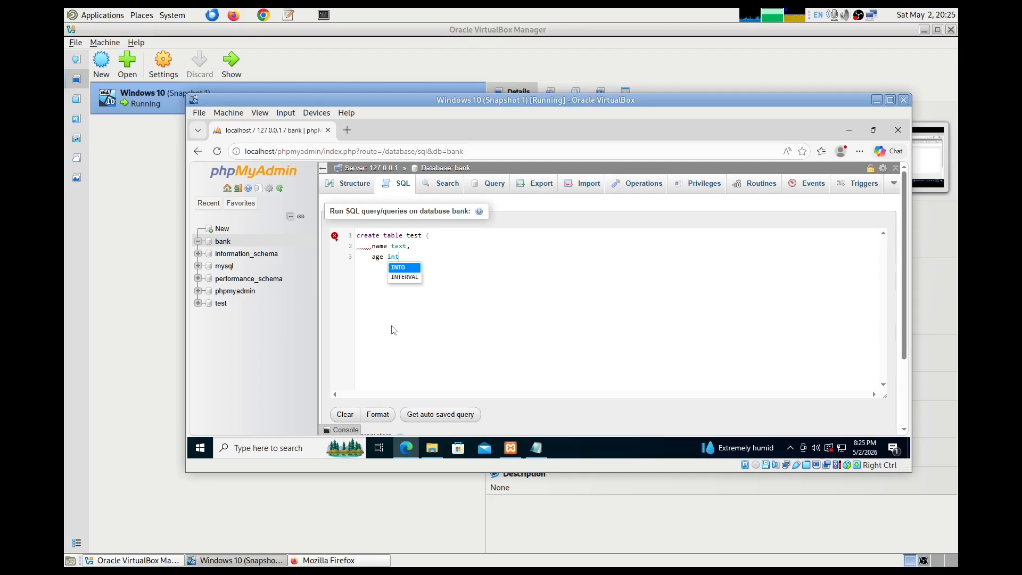
type(",")
key("BackSpace")
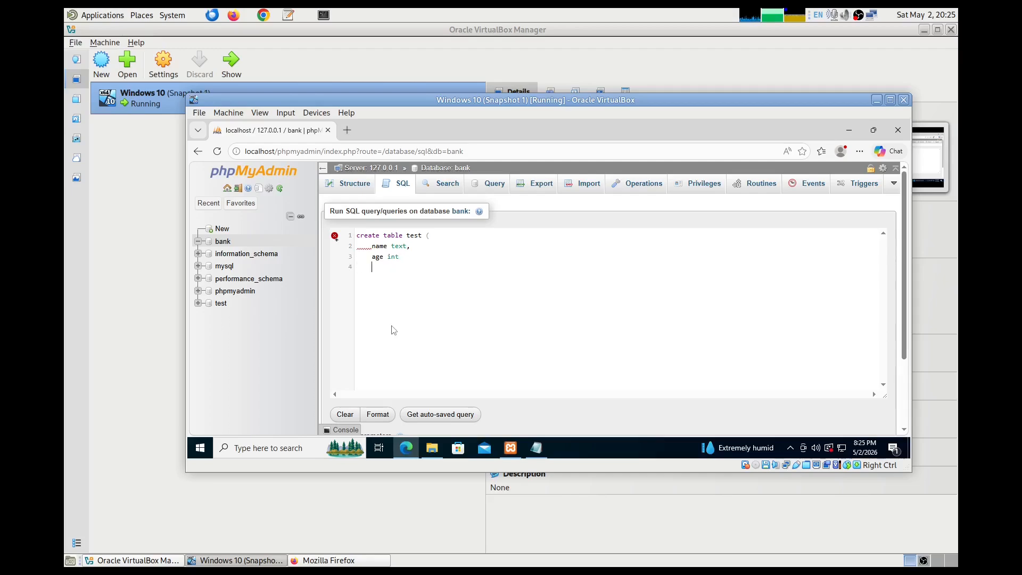
type(")")
key("BackSpace")
key("BackSpace")
key("BackSpace")
key("BackSpace")
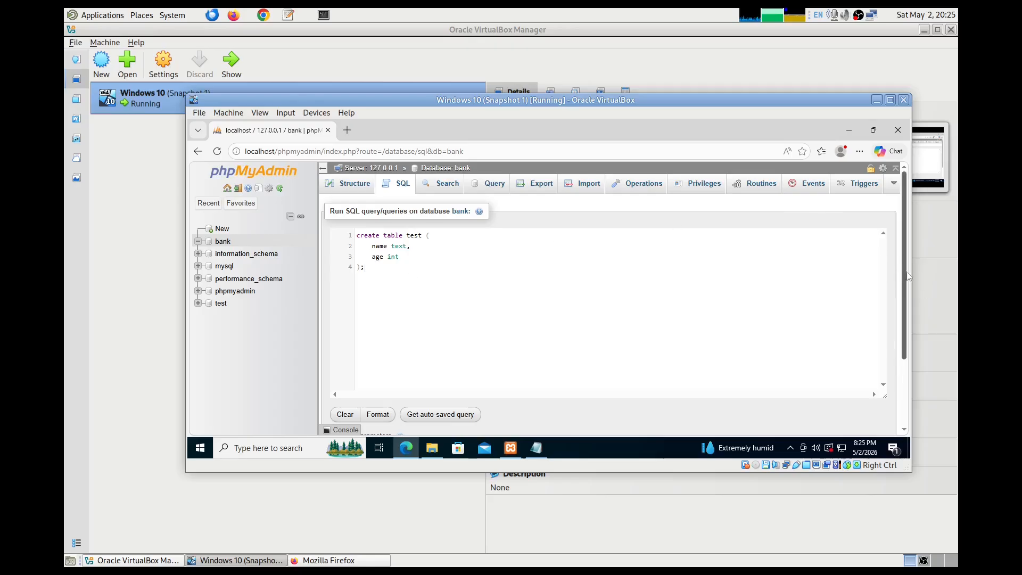
left_click_drag(906, 274, 909, 342)
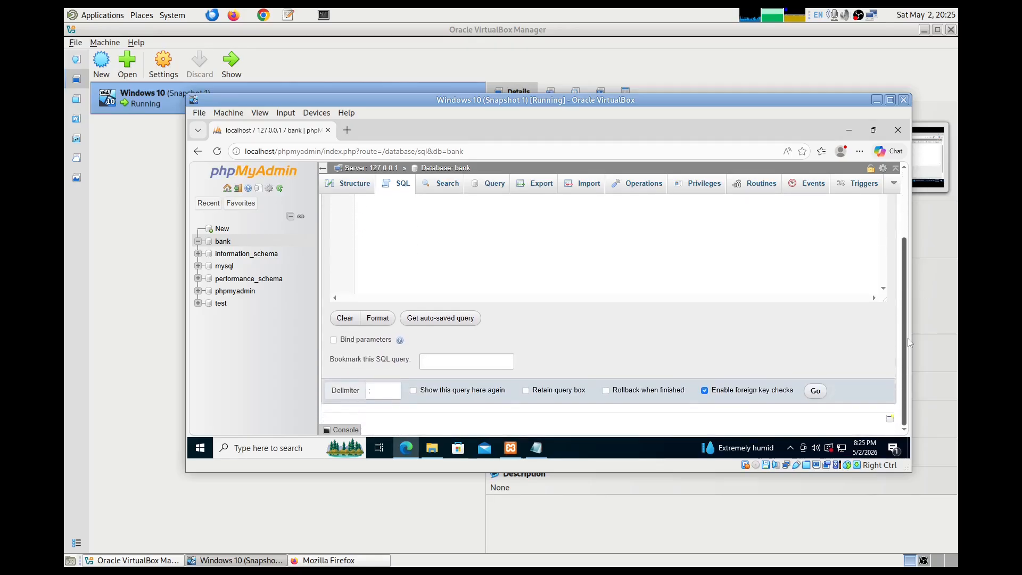
- Run the query to create table test, then list the bank database's tables
left_click(815, 392)
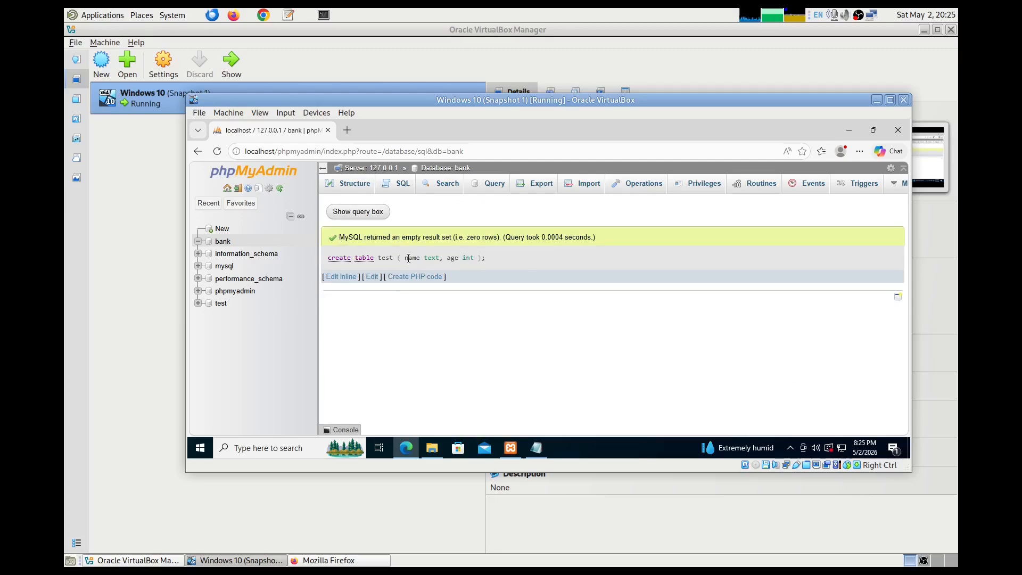
left_click(223, 242)
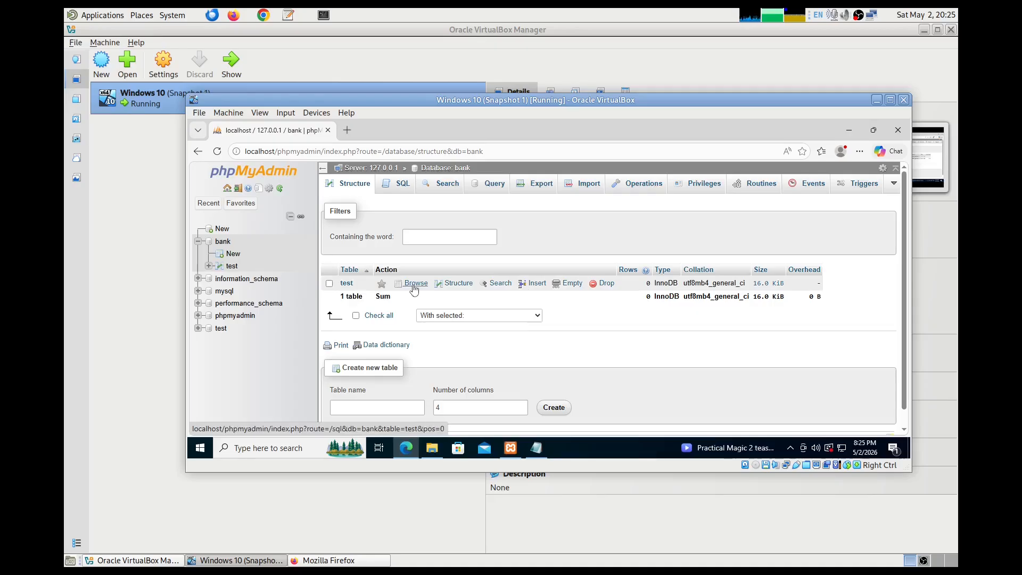
- Browse table test to confirm it is empty, then open its Insert form
left_click(414, 284)
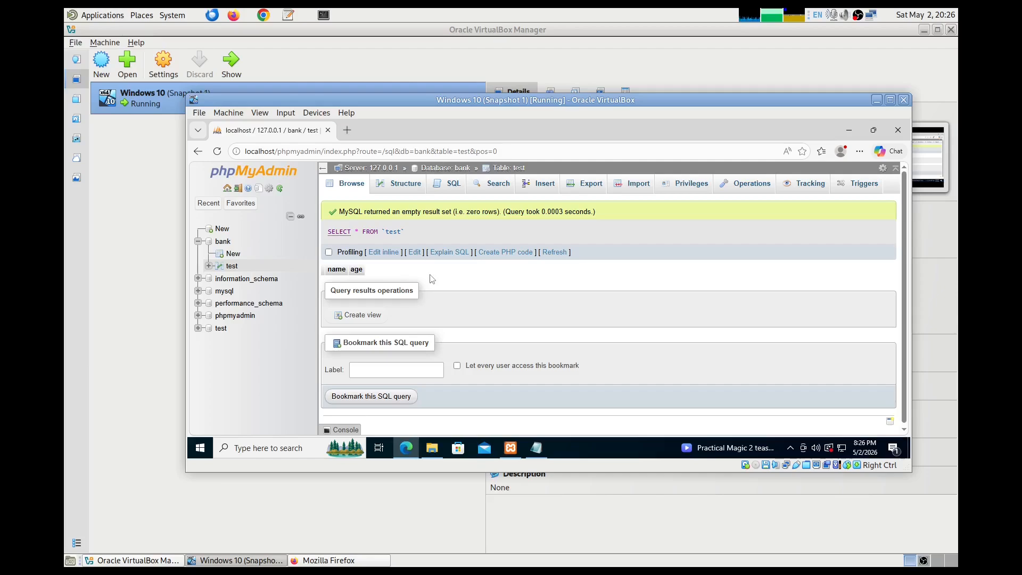
left_click(551, 184)
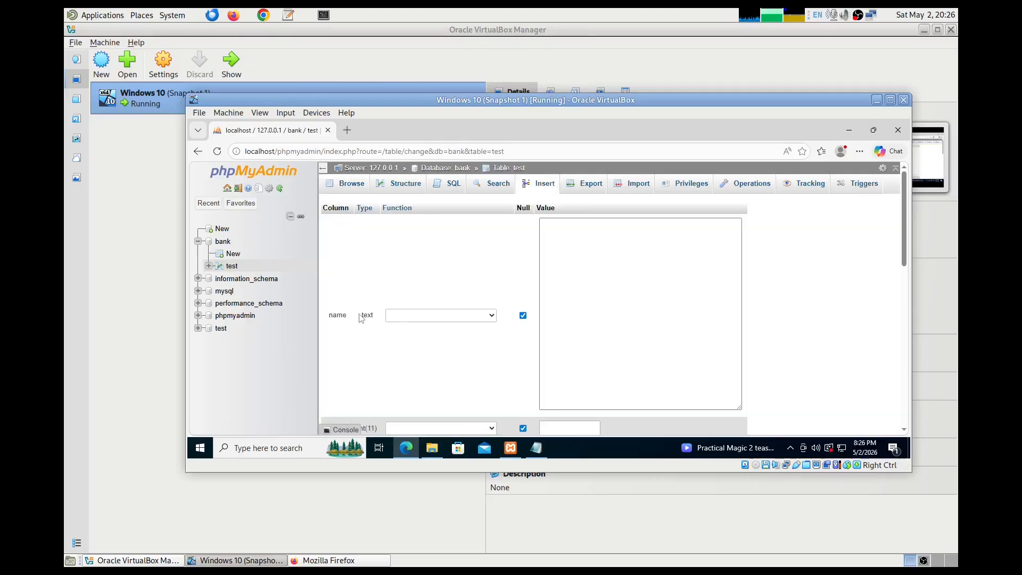
- Insert a row with the first sample name and age 49 into test, then open a fresh Insert form
mouse_move(905, 229)
left_mouse_down()
mouse_move(904, 272)
mouse_move(904, 233)
left_mouse_up()
left_click(617, 239)
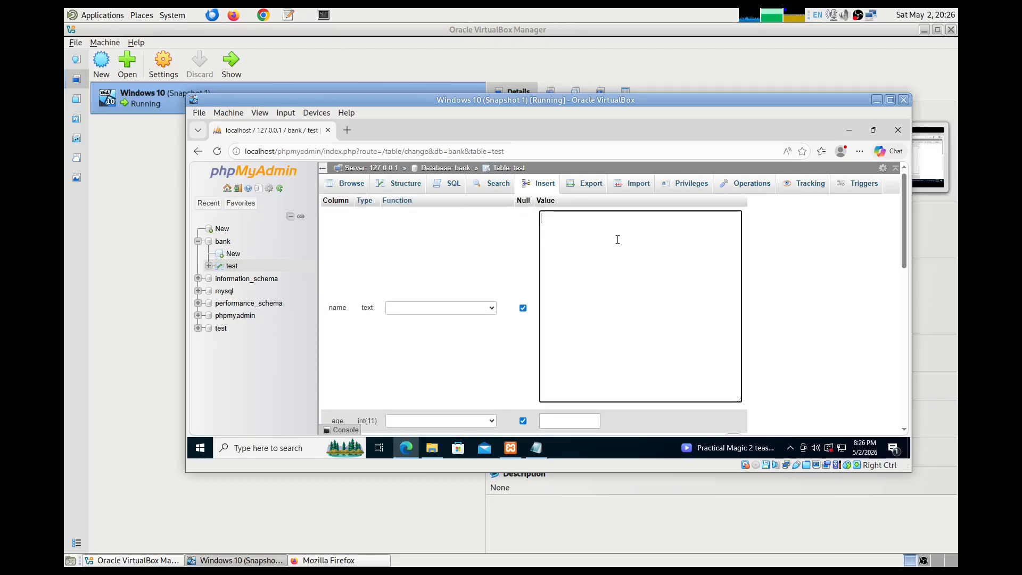
type("Kamal")
left_click_drag(902, 214, 902, 248)
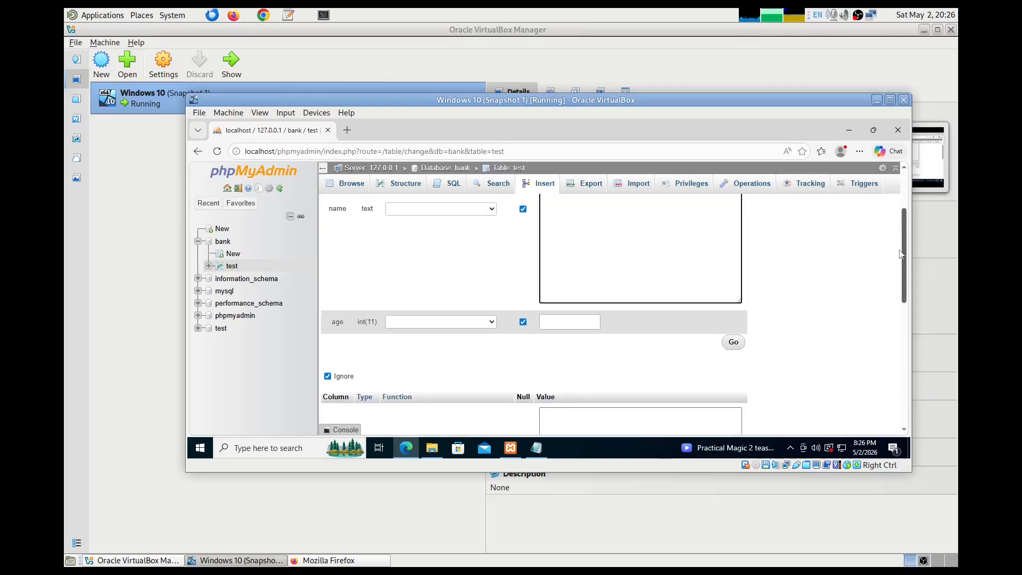
left_click(578, 323)
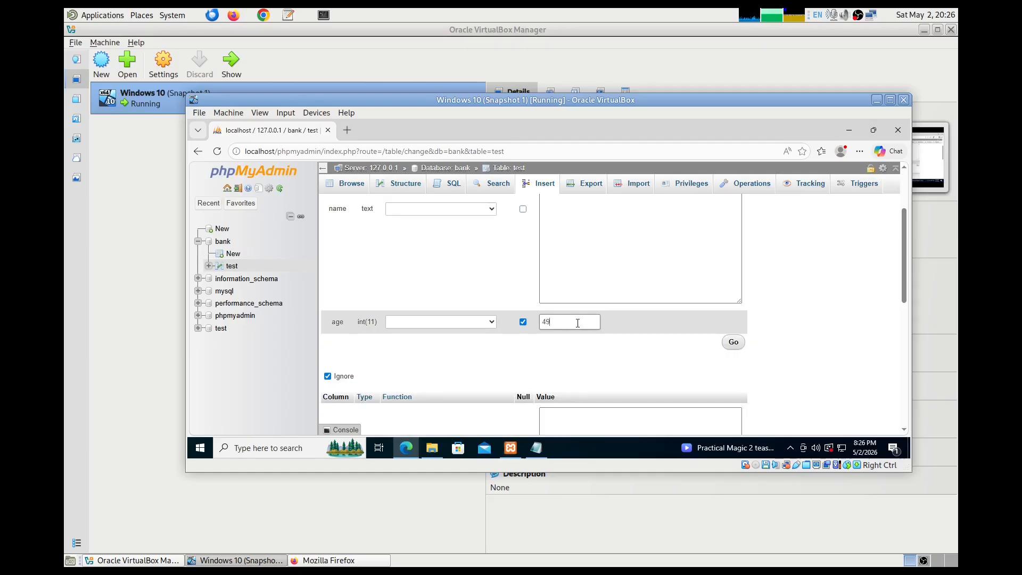
left_click(733, 344)
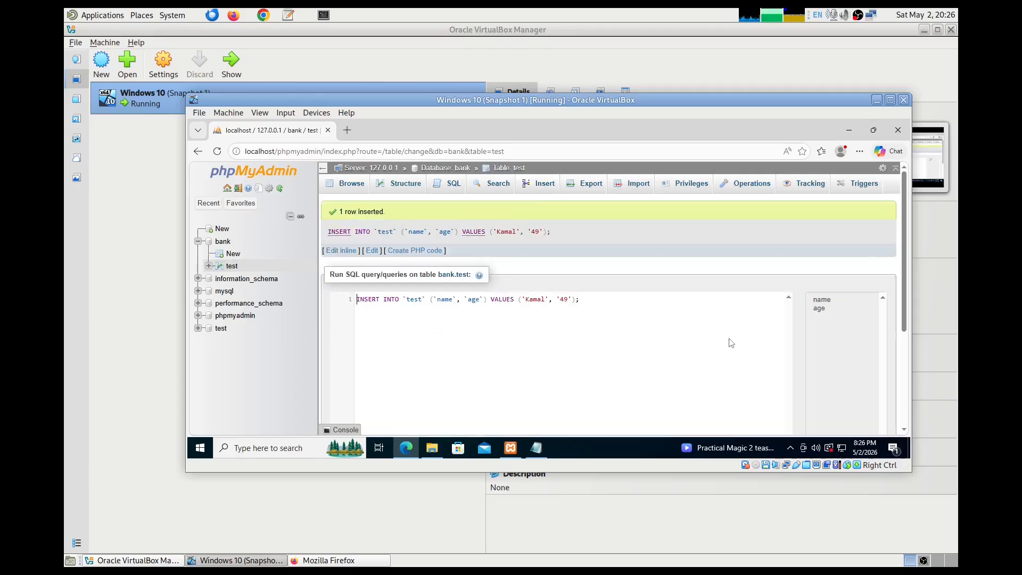
left_click(541, 185)
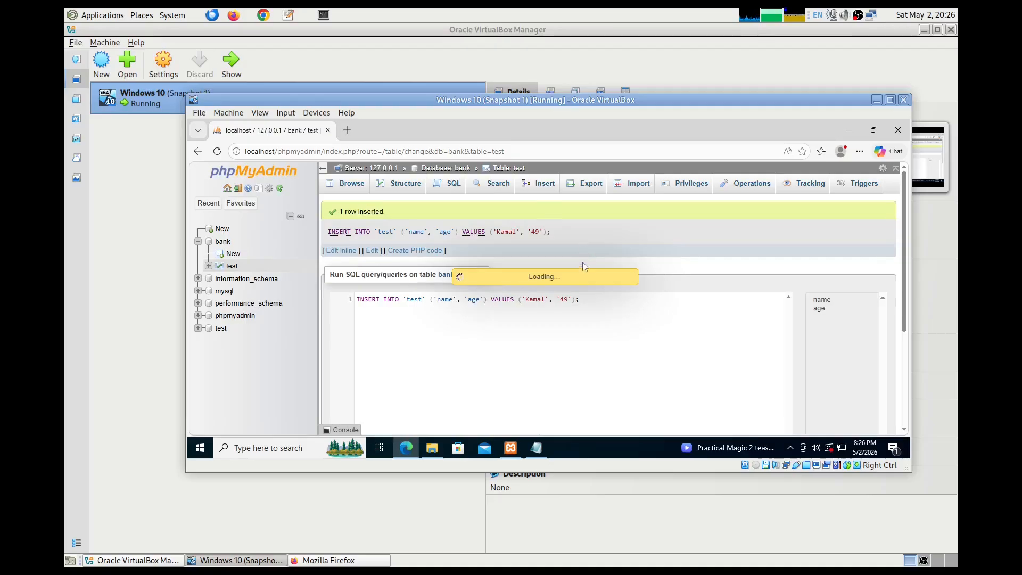
- Insert a row with the second sample name and age 35 into test, then list the table's rows
left_click(572, 249)
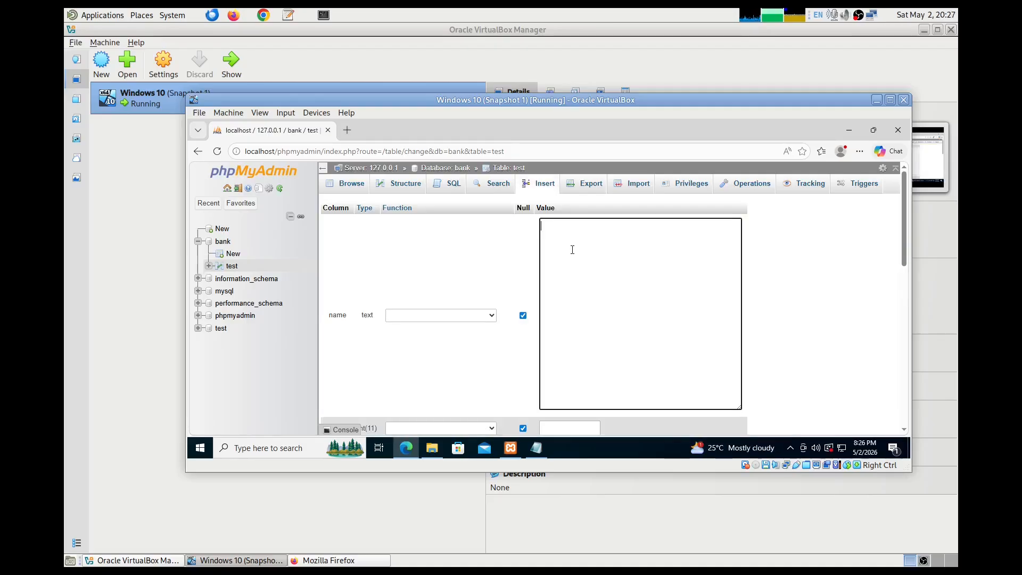
type("Sunil")
scroll(903, 199, "down", 3)
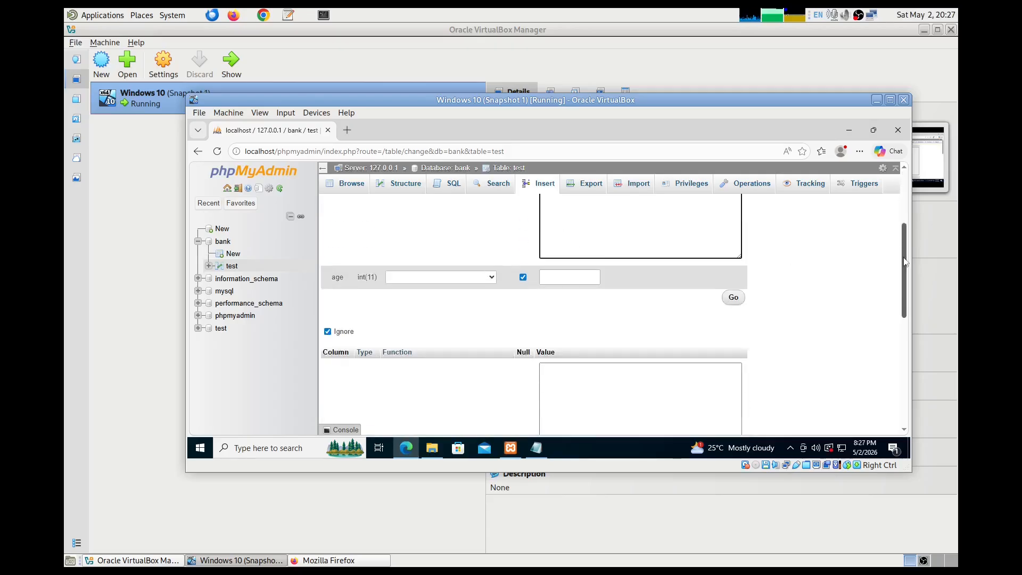
left_click(589, 252)
type("35")
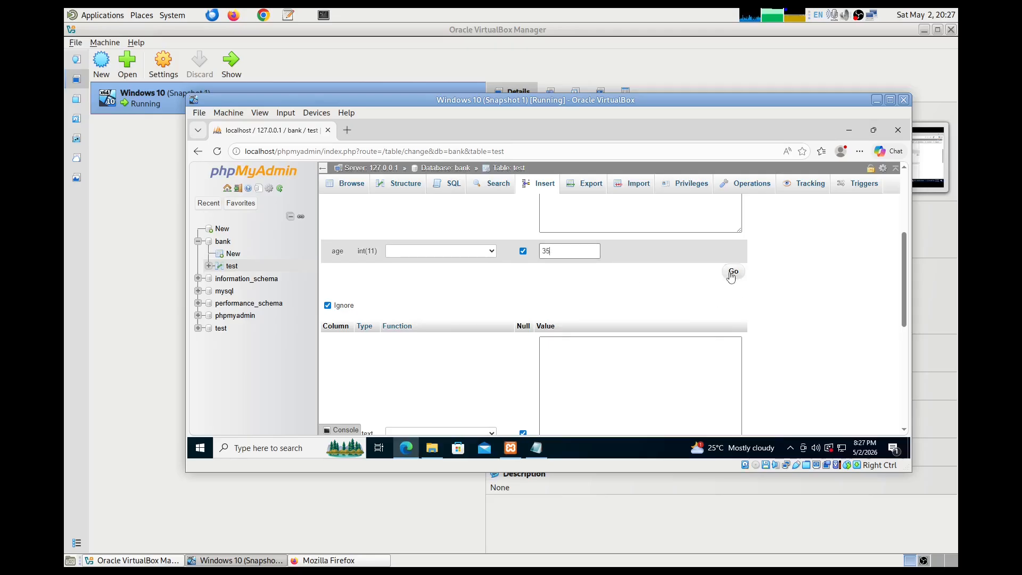
left_click(732, 272)
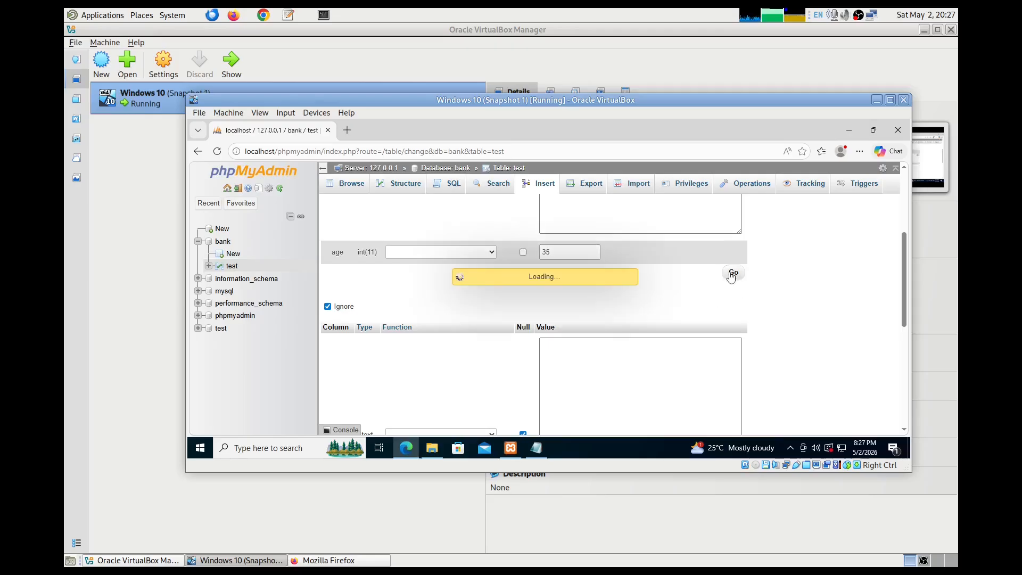
scroll(731, 274, "up", 3)
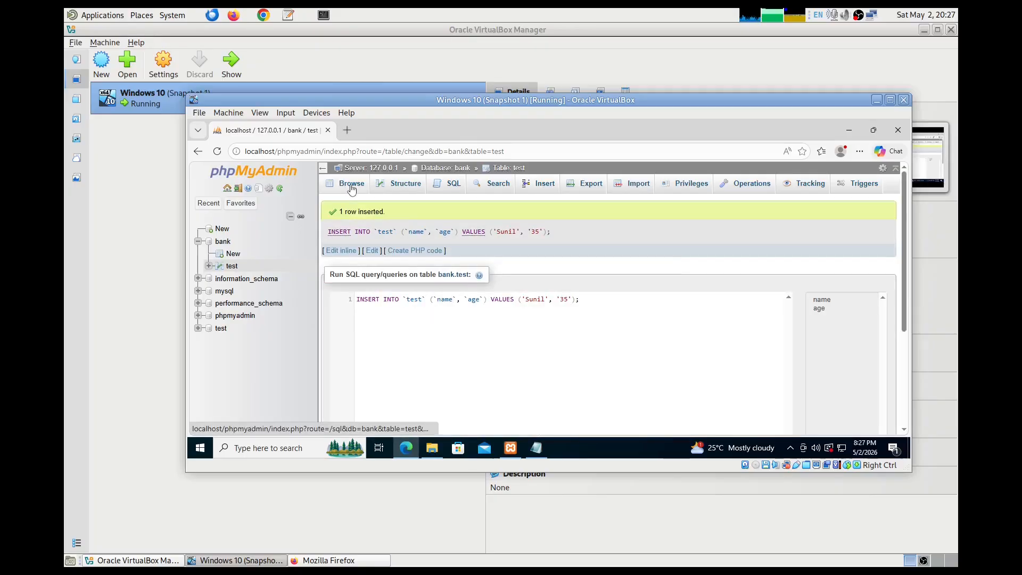
left_click(351, 184)
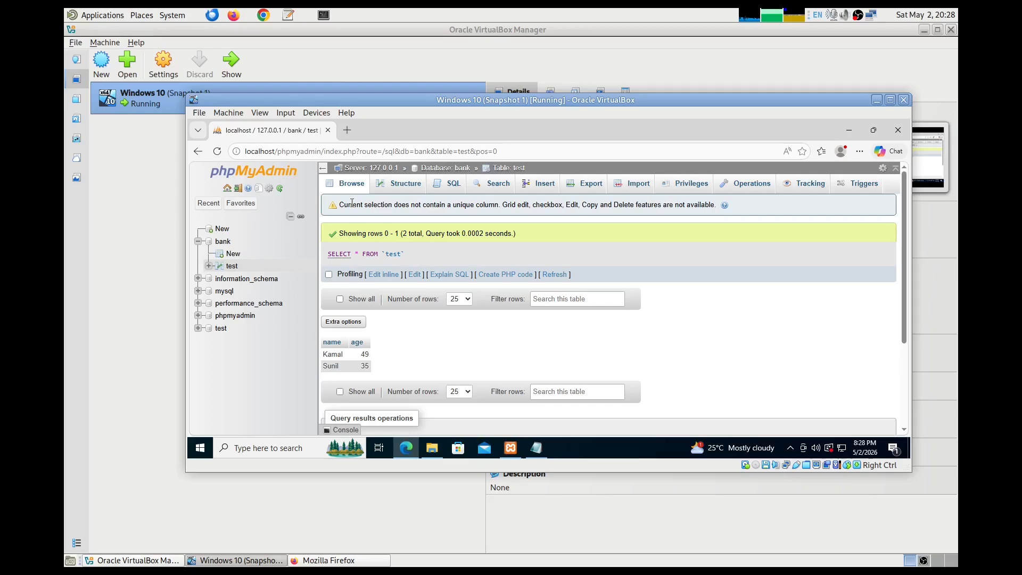
- Open the SQL query editor for bank.test, prefilled with SELECT * FROM `test` WHERE 1
left_click(452, 185)
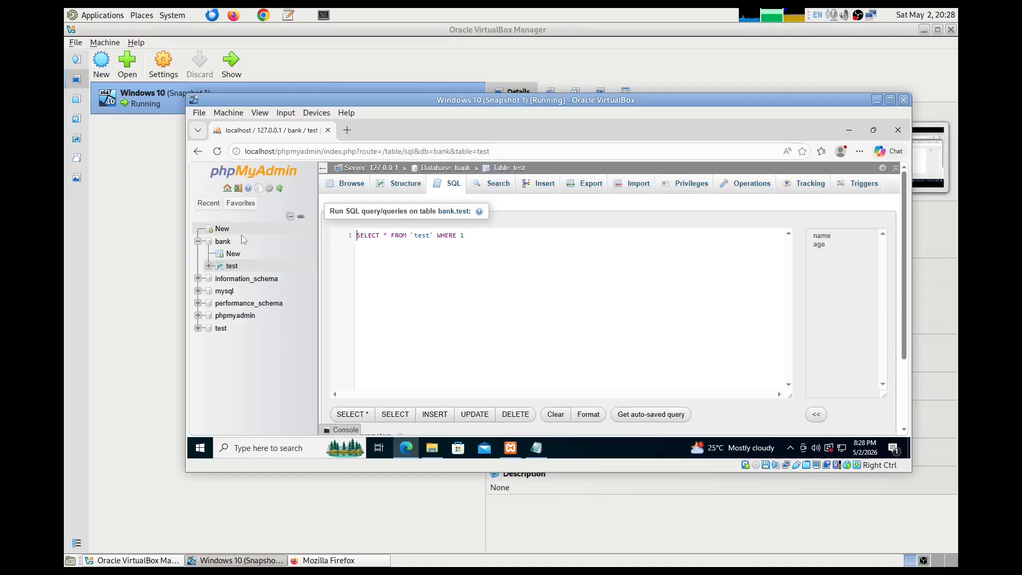
- Go from the bank database overview to the server home and its User accounts list
left_click(223, 242)
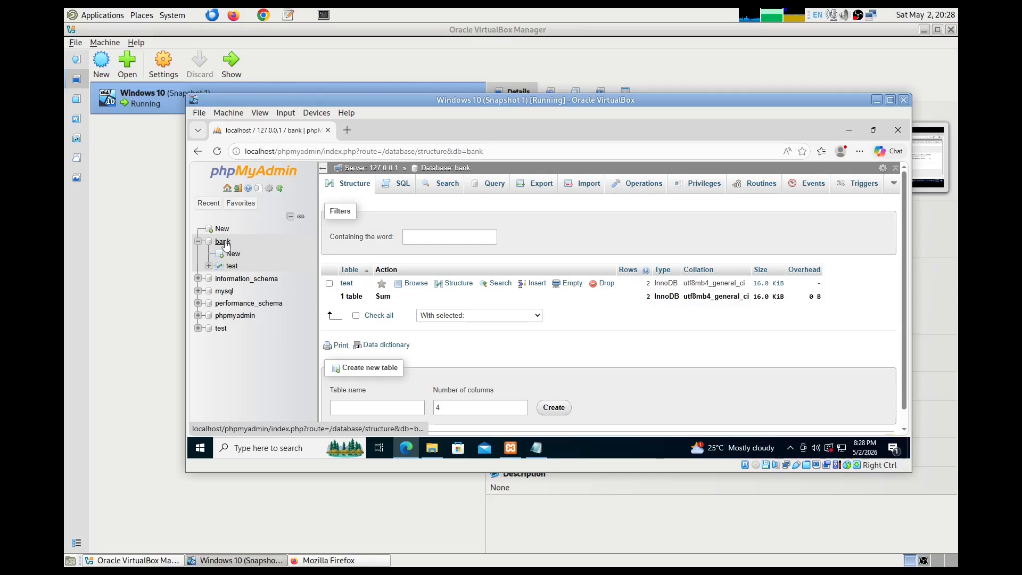
left_click(226, 189)
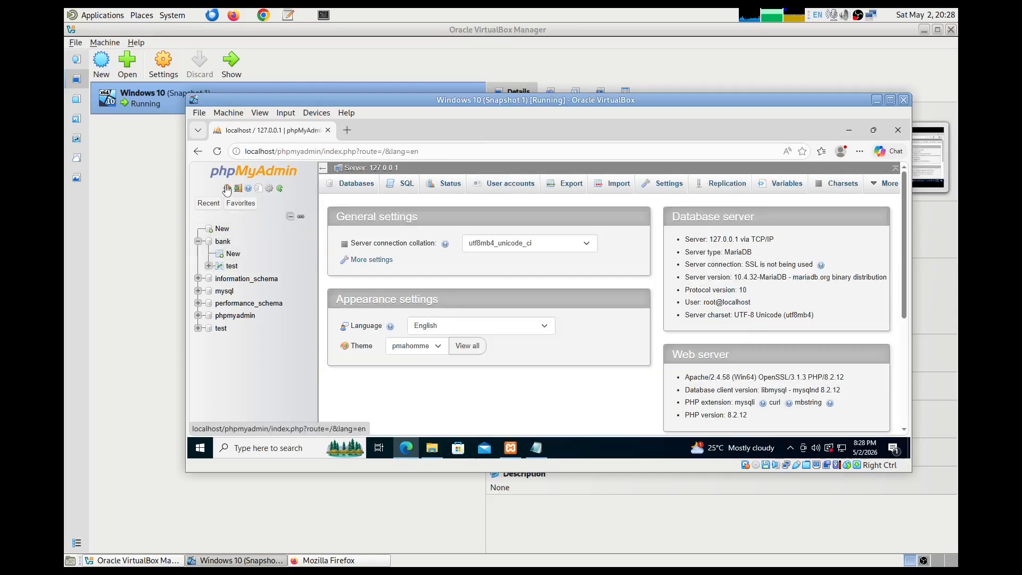
left_click(498, 186)
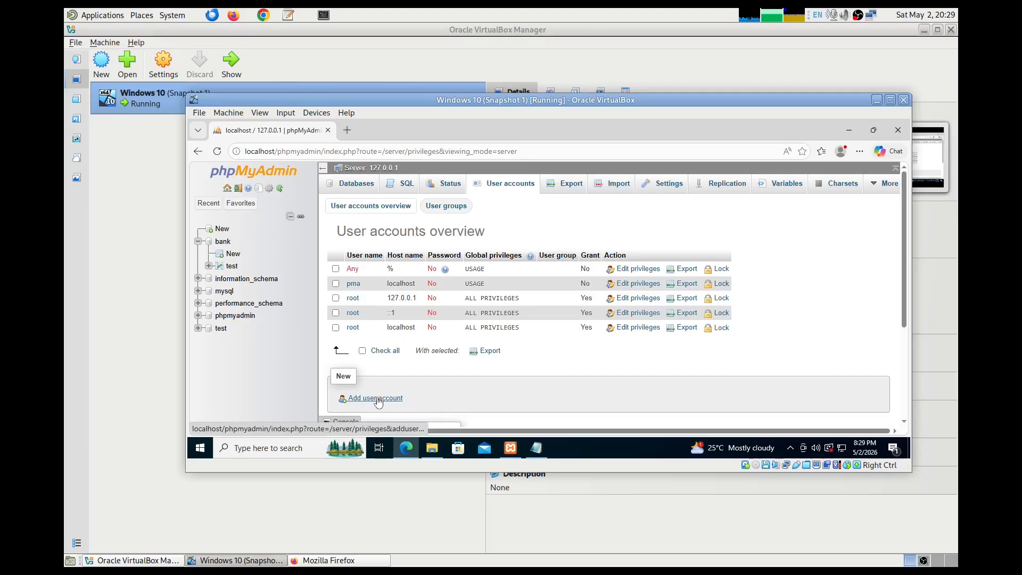
- Look over the blank Add user account form, then return to the bank.test table rows
left_click(377, 399)
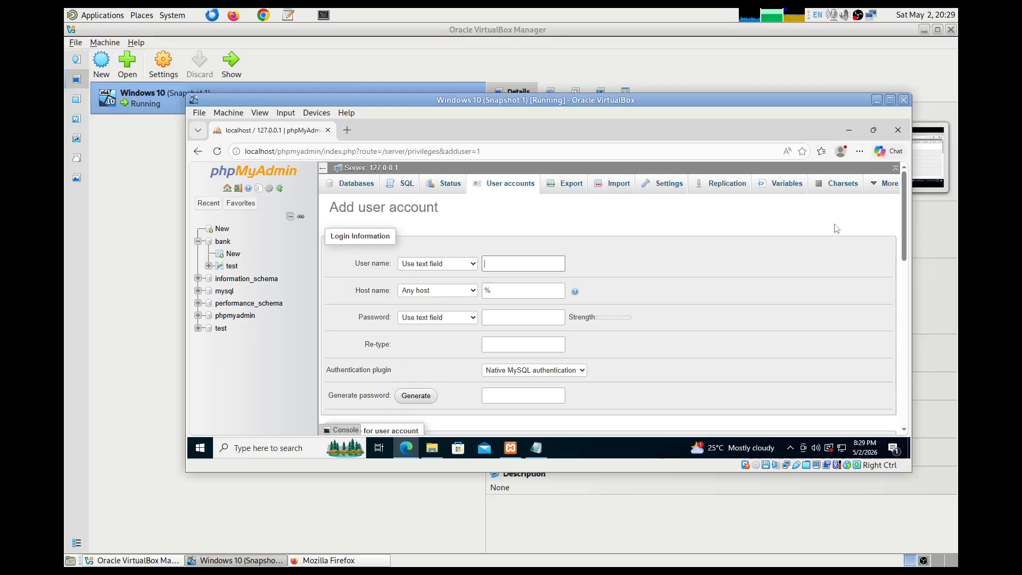
left_click_drag(903, 234, 908, 263)
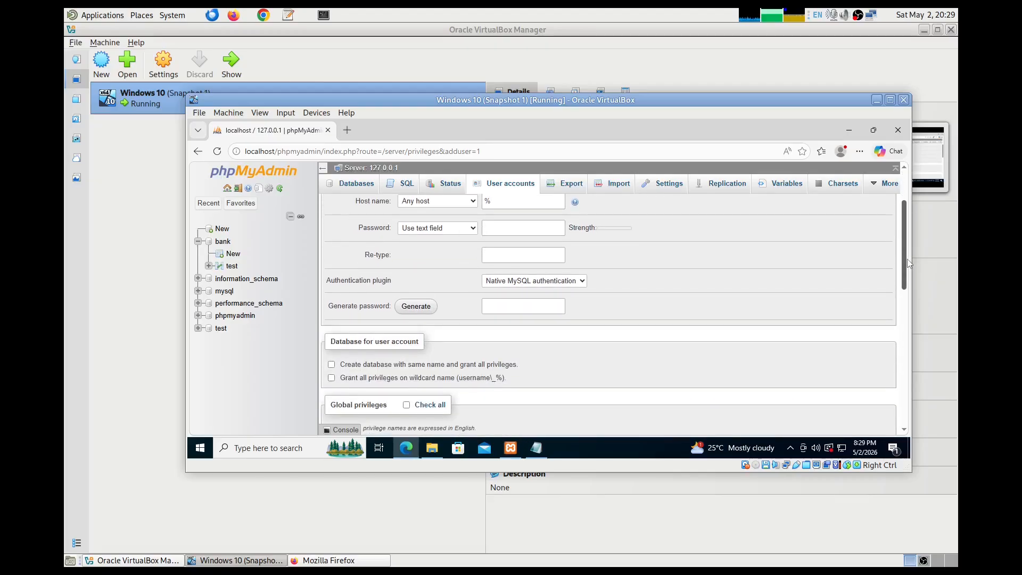
left_click_drag(908, 264, 904, 230)
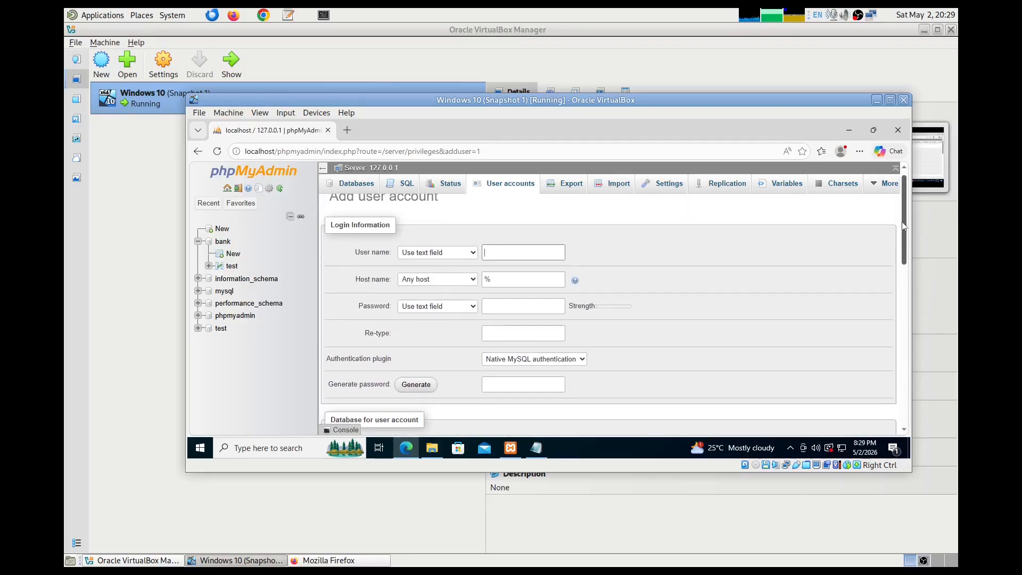
left_click_drag(903, 226, 903, 219)
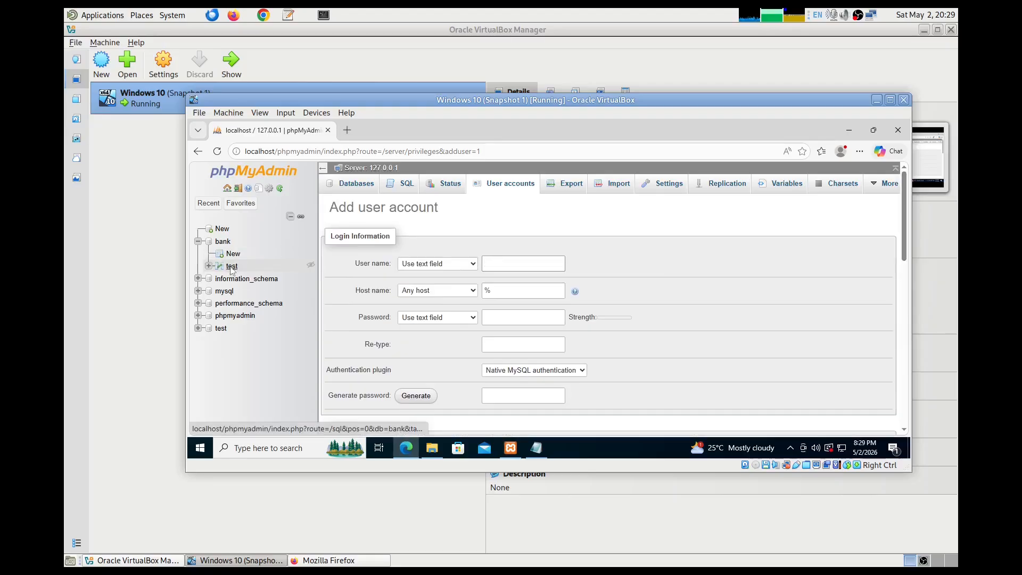
left_click(231, 267)
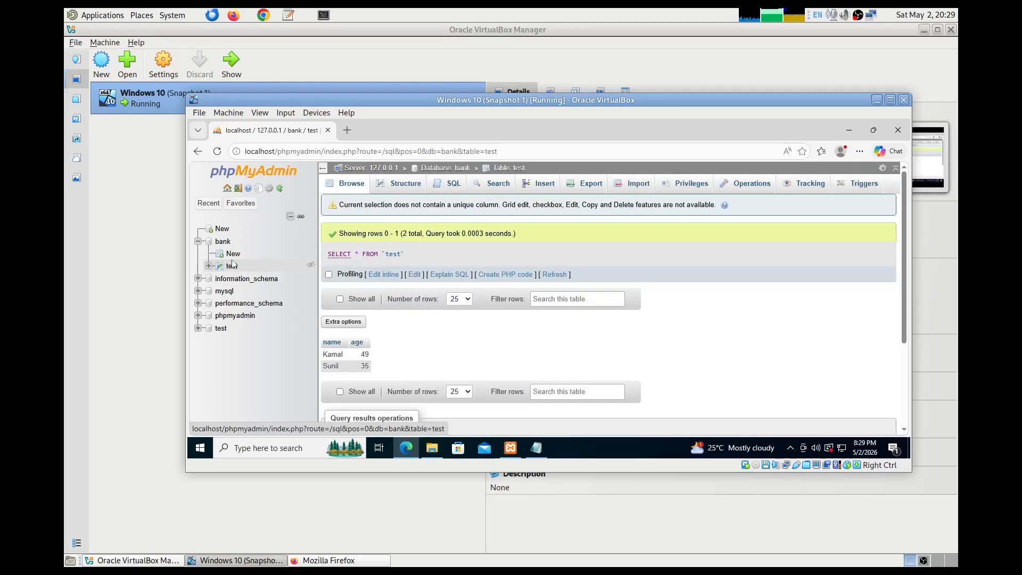
- From the bank database's Privileges list, start a new user account
left_click(223, 242)
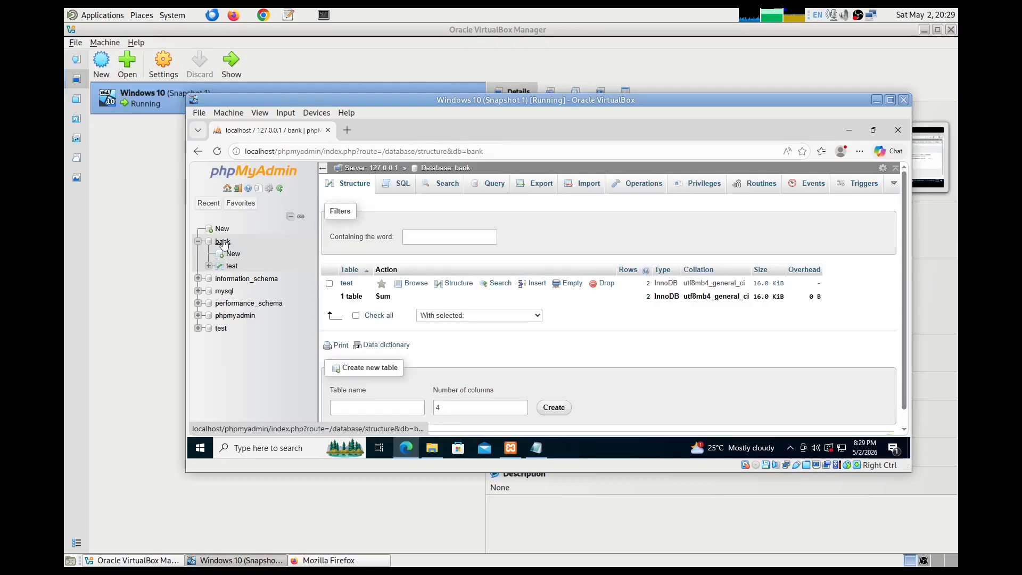
left_click(702, 187)
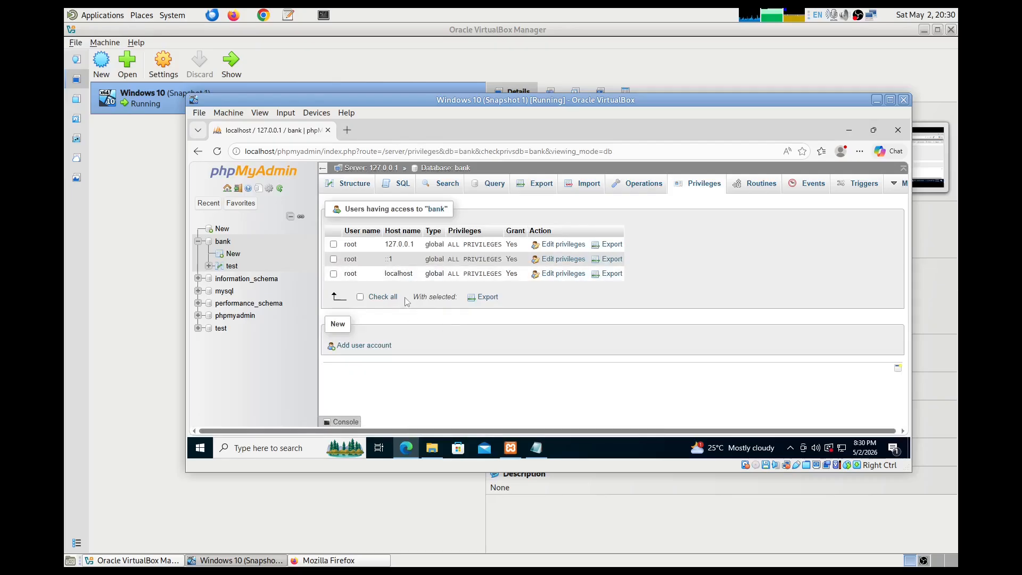
left_click(375, 346)
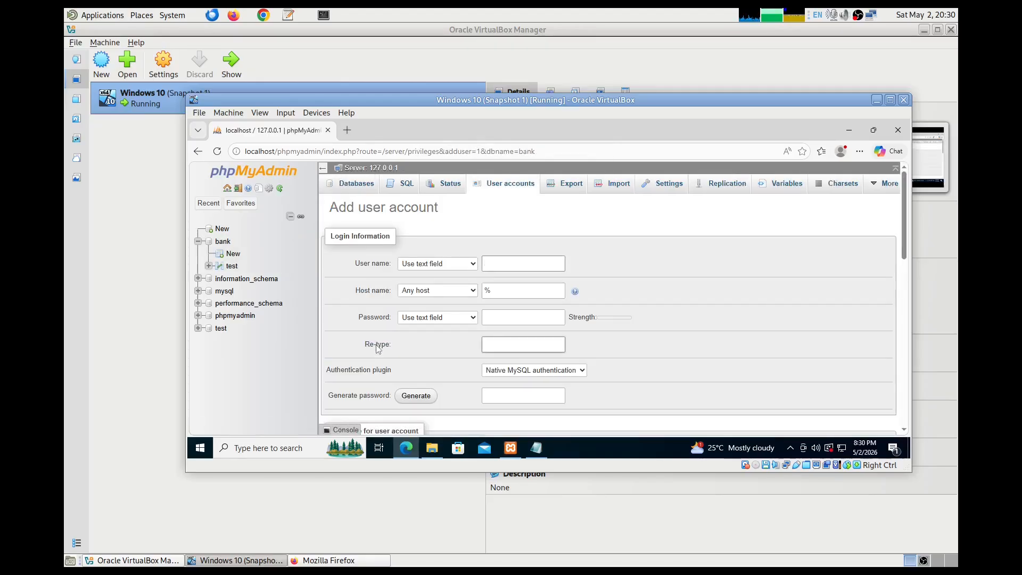
- Enter bankdbuser as the user name and keep the host as %
left_click(496, 266)
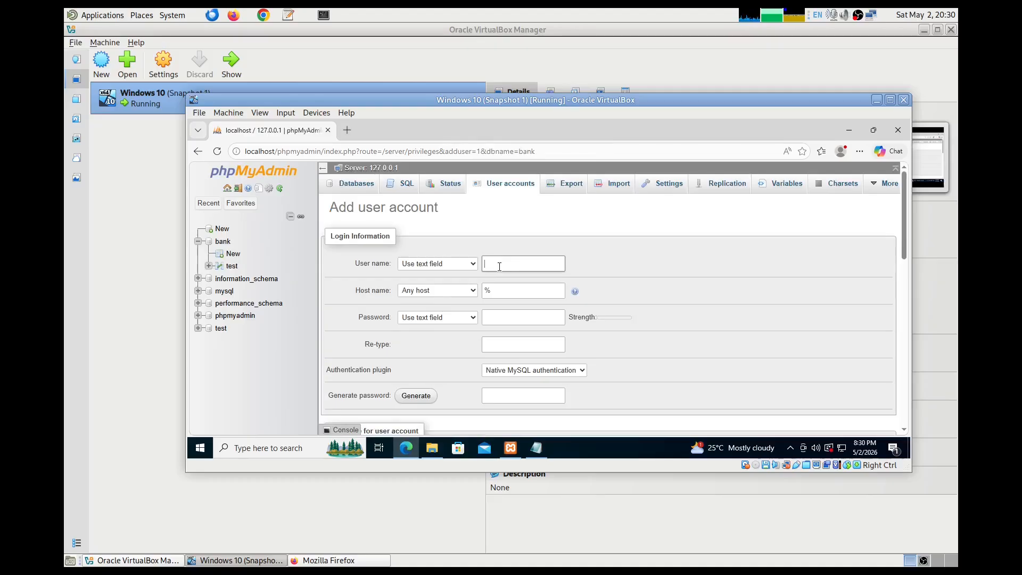
type("bankuser")
left_click(499, 266)
type("dbuser")
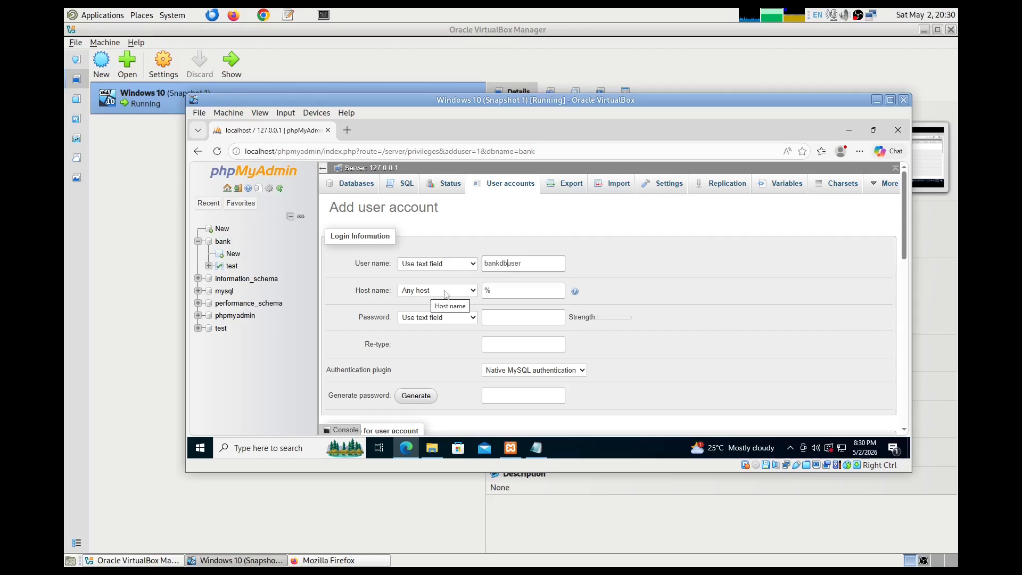
left_click(504, 293)
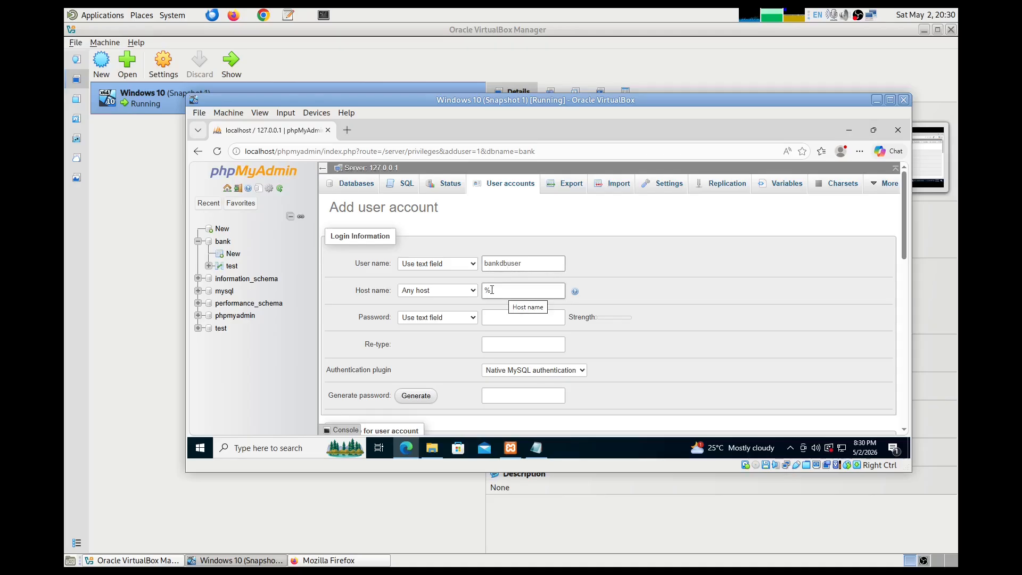
left_click(502, 290)
- Enter and re-type the account password, then scroll down to the privilege options
left_click(506, 317)
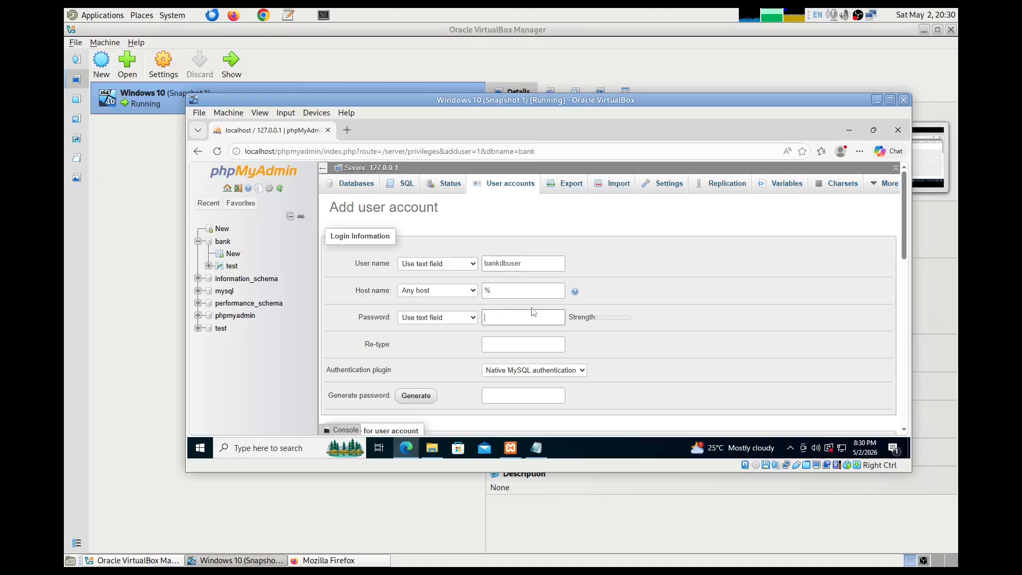
type("*******")
left_click(526, 341)
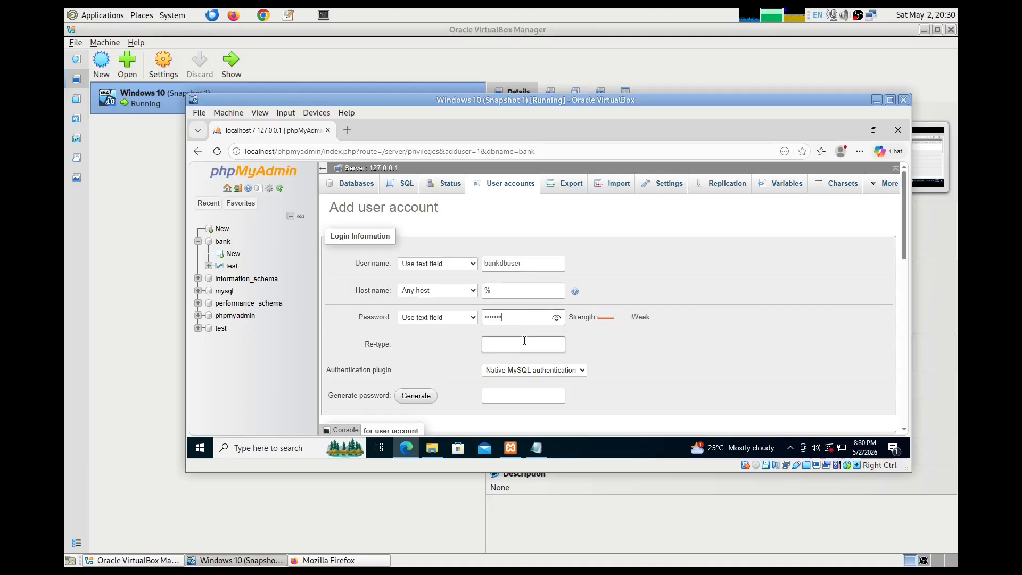
type("pass")
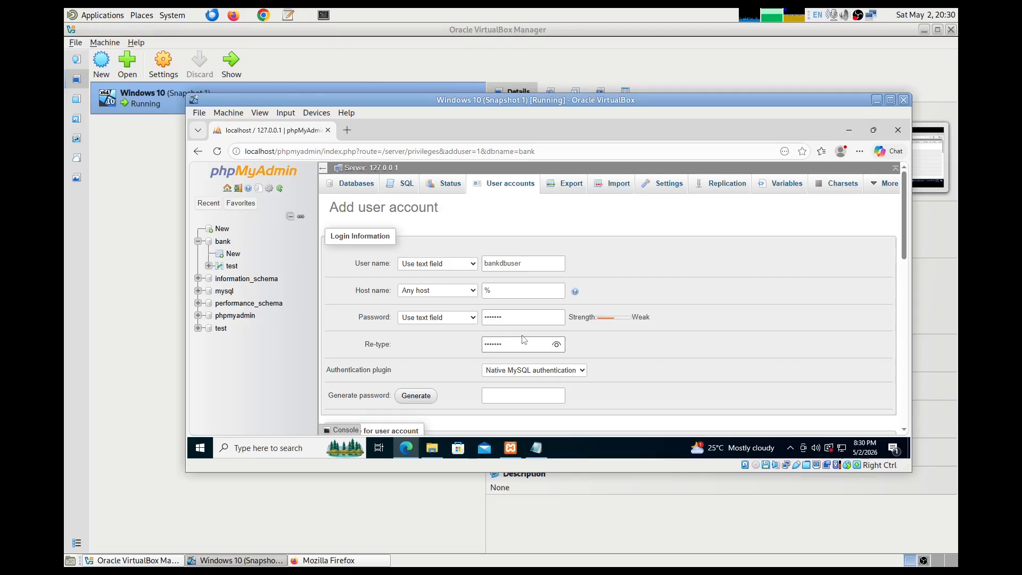
left_click_drag(903, 241, 905, 296)
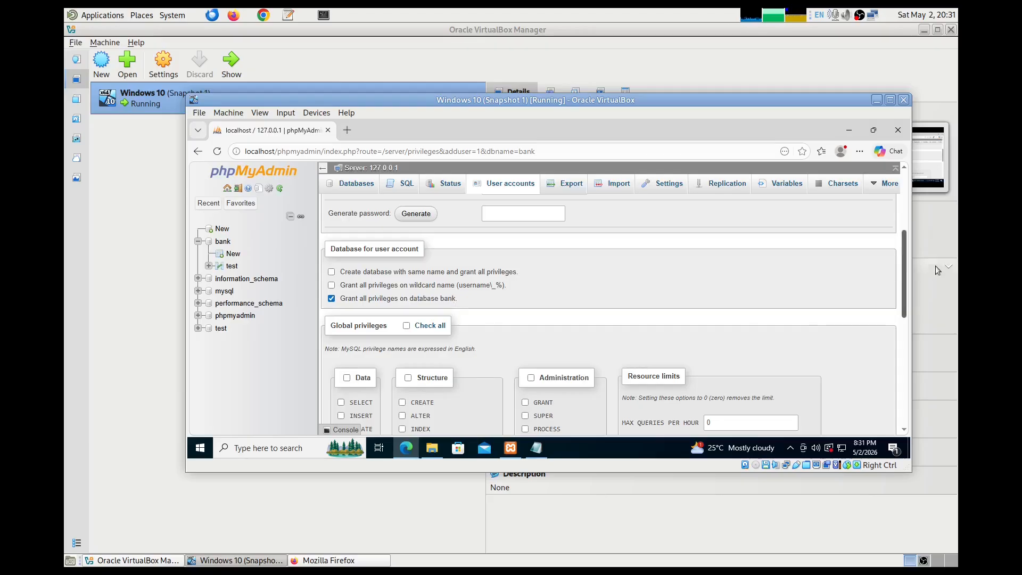
left_click_drag(905, 252, 919, 362)
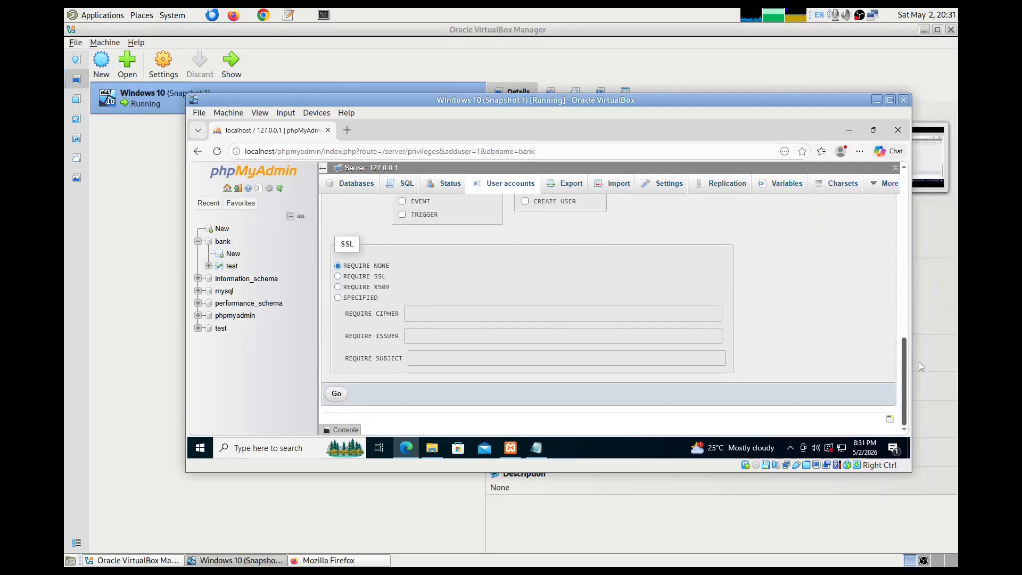
- Create bankdbuser, then confirm its access in User accounts and bank's Privileges list
left_click(336, 395)
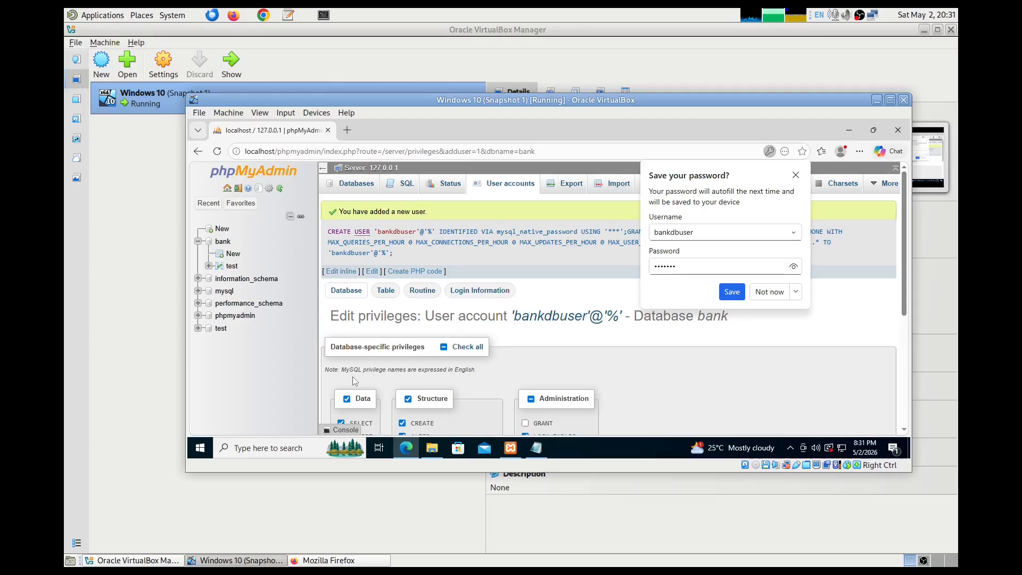
left_click(795, 175)
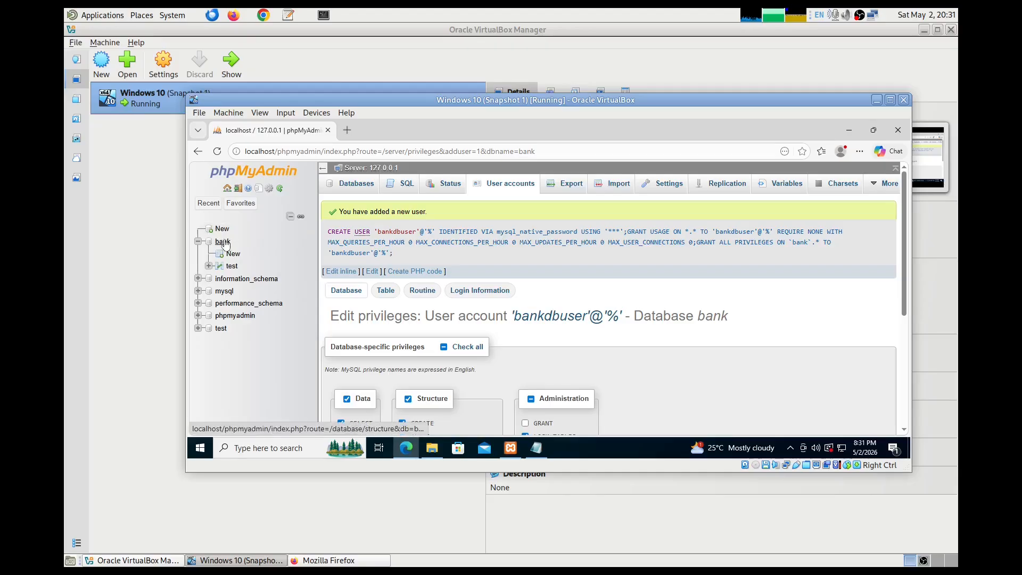
left_click(500, 184)
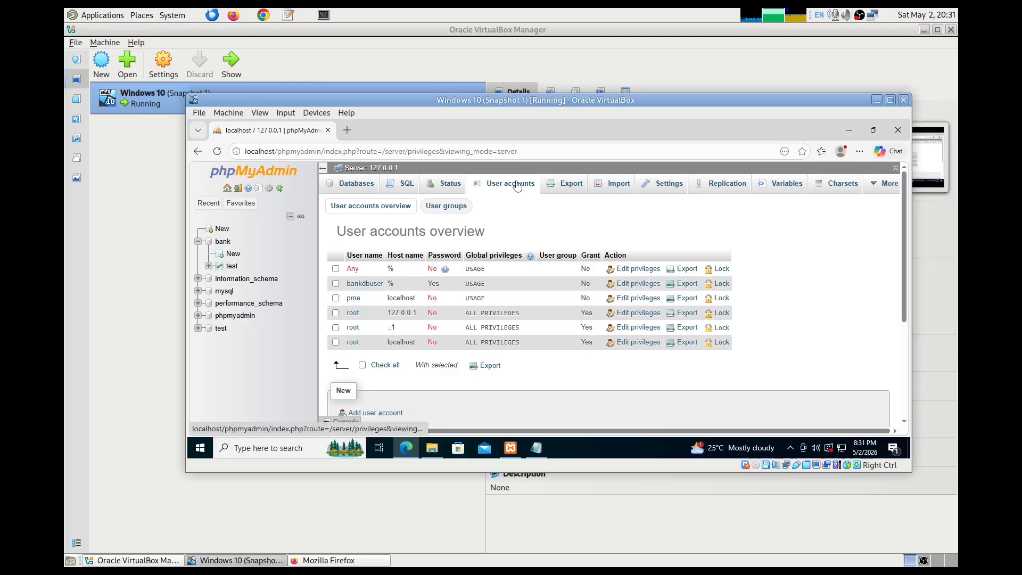
left_click(222, 241)
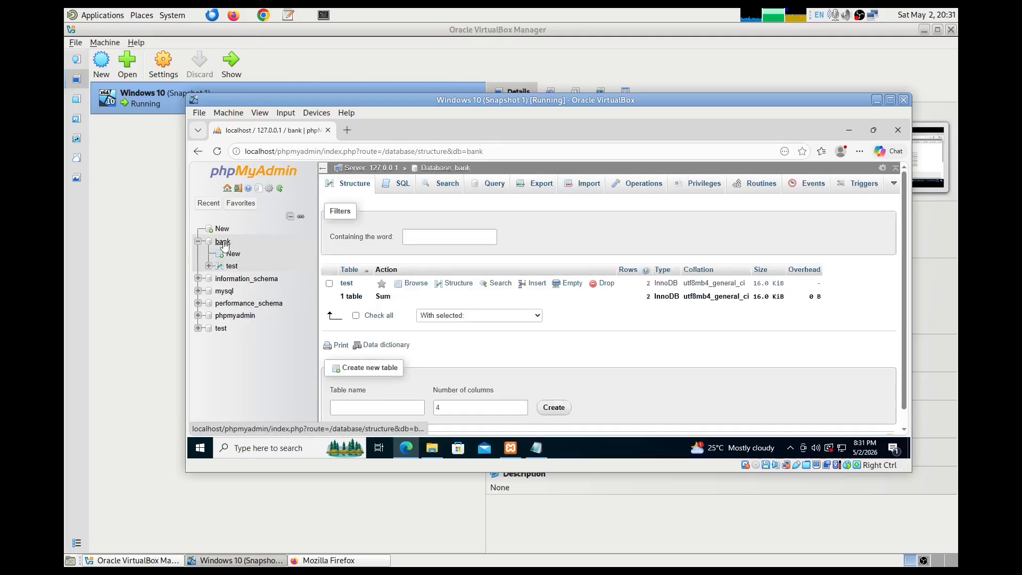
left_click(698, 185)
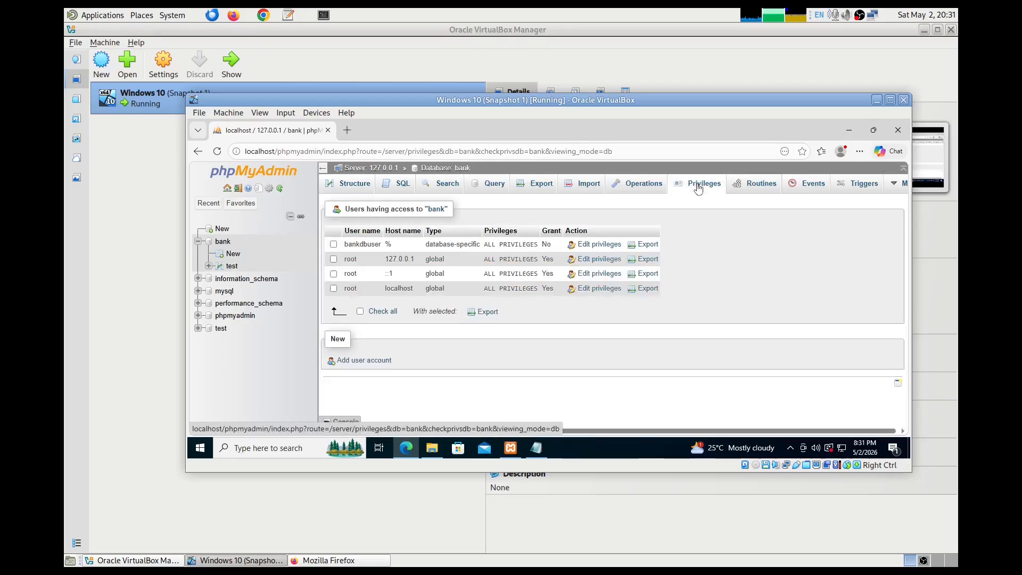